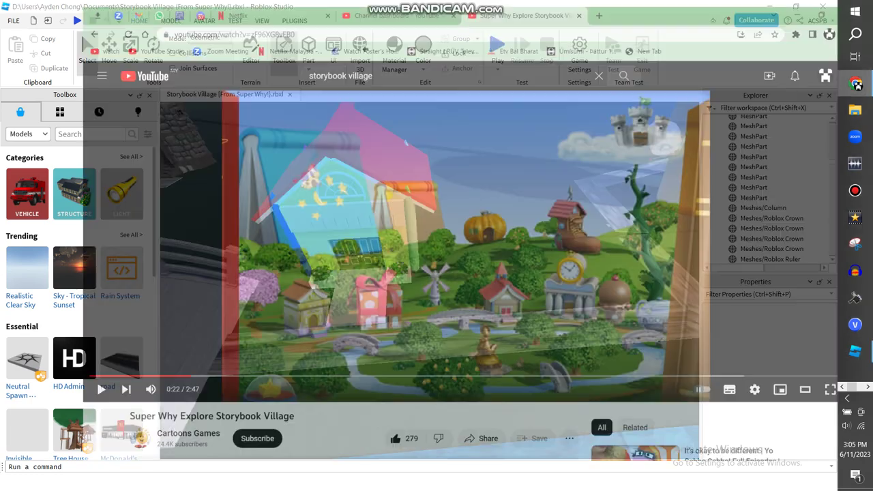
# Step: Scrub the YouTube reference video to the Storybrook Village Schoolhouse scene at 1:05, then switch to Roblox Studio
pyautogui.moveTo(350, 399); pyautogui.dragTo(329, 399)
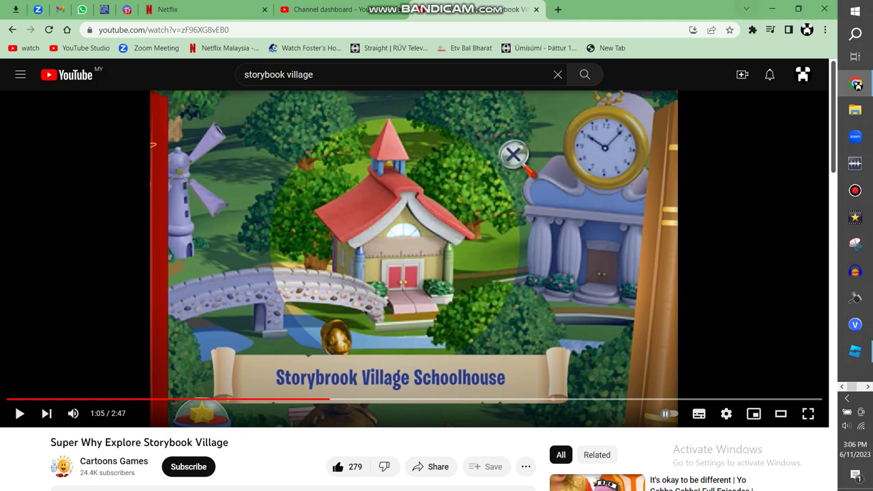
pyautogui.hotkey('alt', 'Tab')
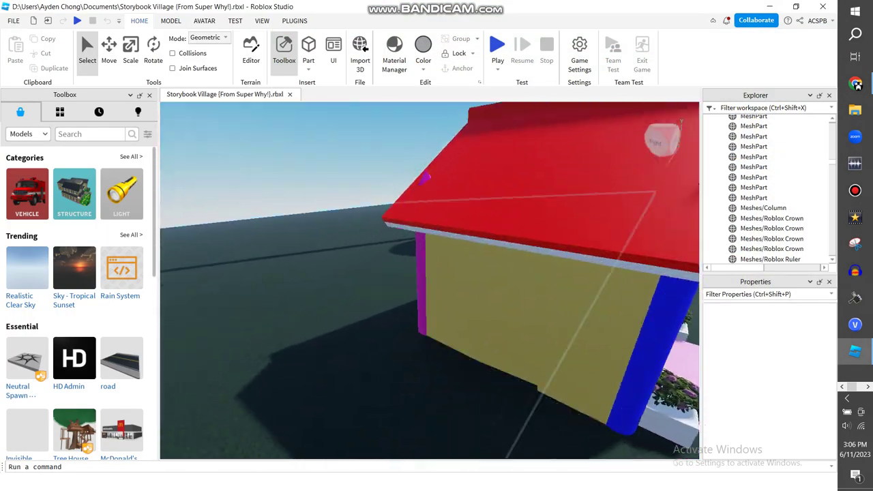
# Step: Search the Toolbox models for "window" and place the dark-framed four-pane window on the schoolhouse's side wall
pyautogui.click(28, 133)
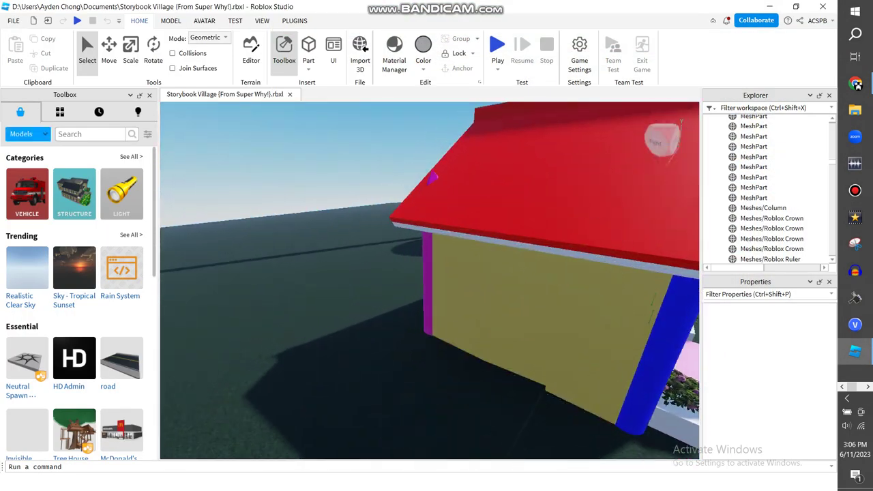
pyautogui.click(89, 133)
pyautogui.write('window')
pyautogui.press('Return')
pyautogui.moveTo(430, 280); pyautogui.dragTo(382, 280, button='right')
pyautogui.scroll(5, 429, 279)
pyautogui.scroll(-8, 429, 279)
pyautogui.scroll(2, 430, 280)
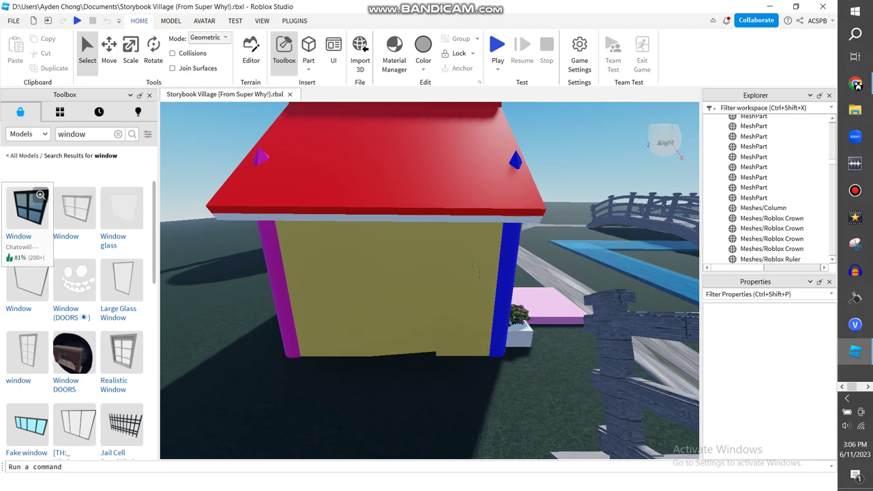
pyautogui.moveTo(29, 208); pyautogui.dragTo(334, 277)
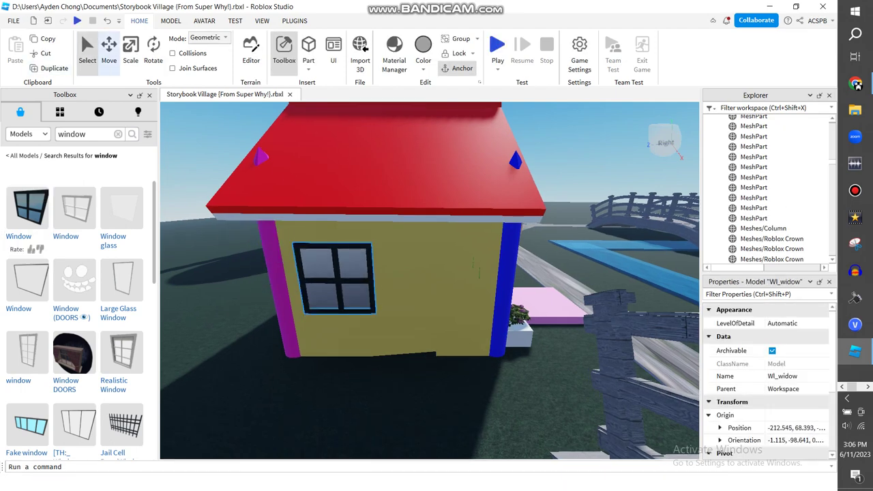
# Step: Duplicate the window and move the copy along the side wall toward the blue corner column
pyautogui.hotkey('ctrl', 'd')
pyautogui.moveTo(381, 320); pyautogui.dragTo(499, 320)
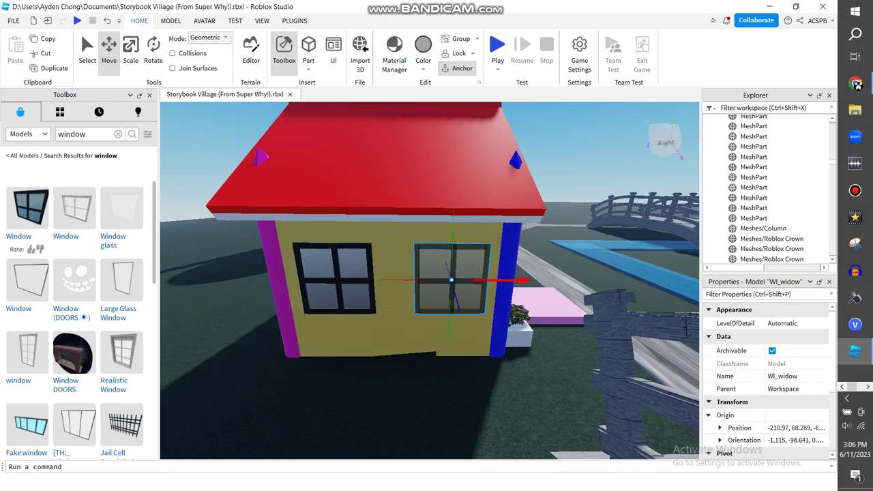
pyautogui.moveTo(486, 320); pyautogui.dragTo(477, 321, button='right')
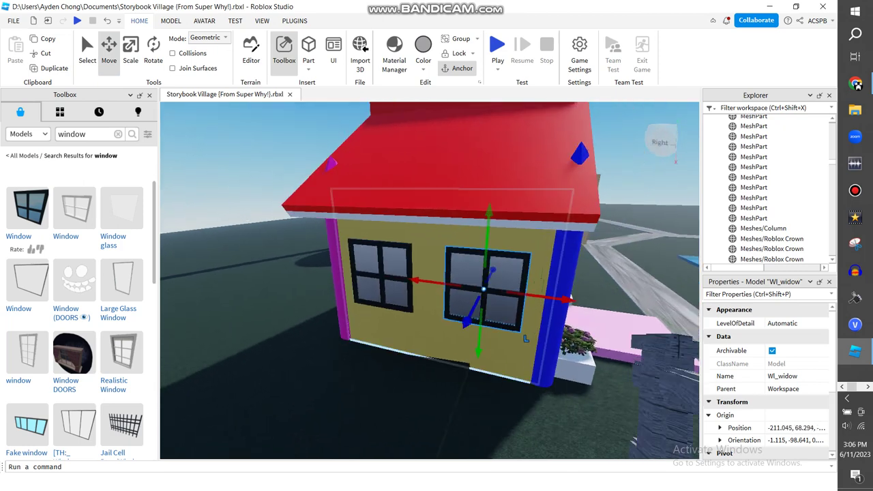
pyautogui.click(361, 272)
pyautogui.moveTo(361, 273); pyautogui.dragTo(507, 347, button='right')
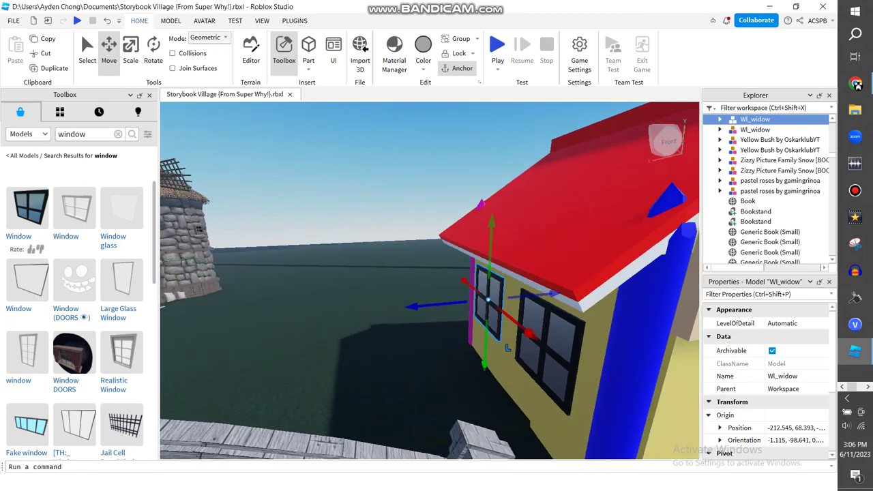
pyautogui.click(507, 348)
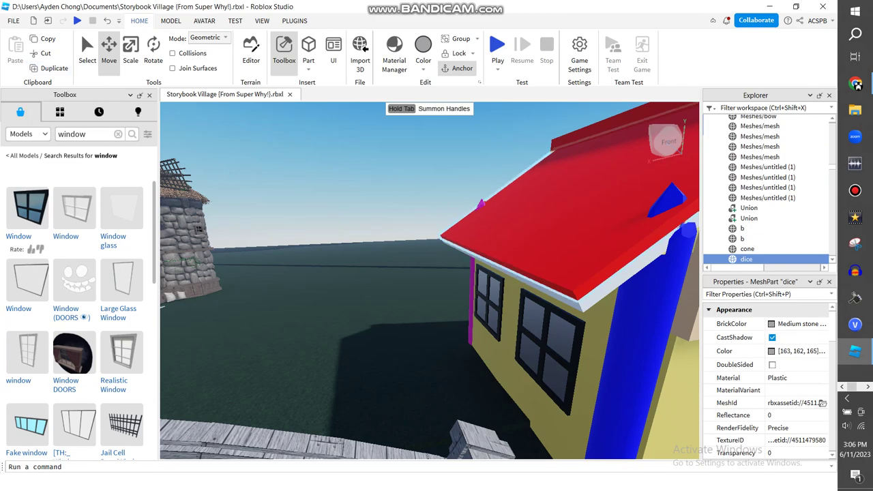
pyautogui.press('f')
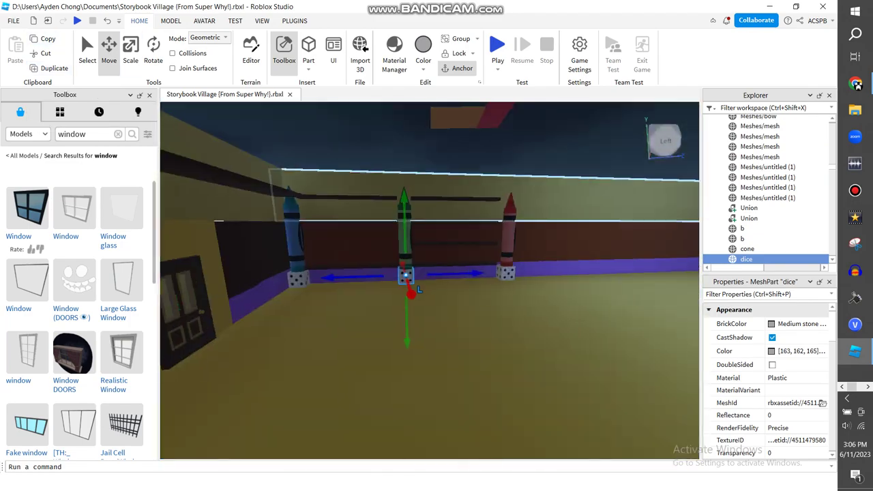
pyautogui.moveTo(423, 307); pyautogui.dragTo(423, 307, button='right')
pyautogui.scroll(5, 770, 189)
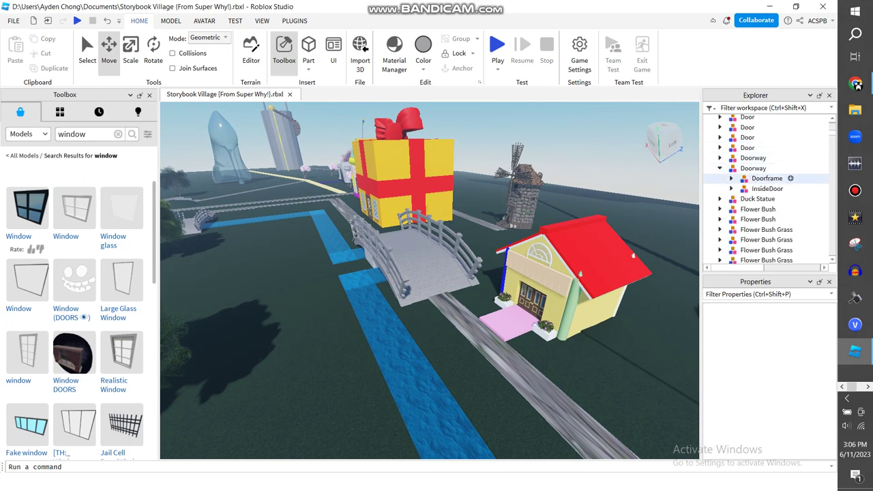
pyautogui.click(766, 178)
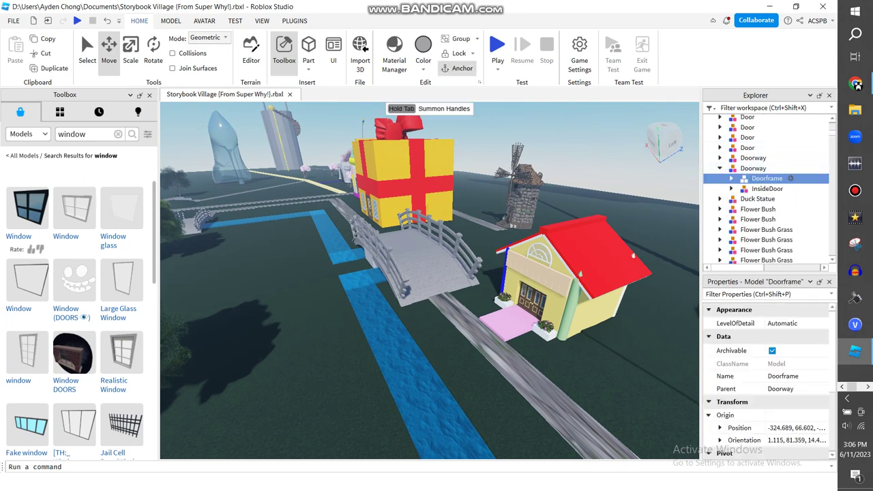
pyautogui.click(719, 168)
pyautogui.press('f')
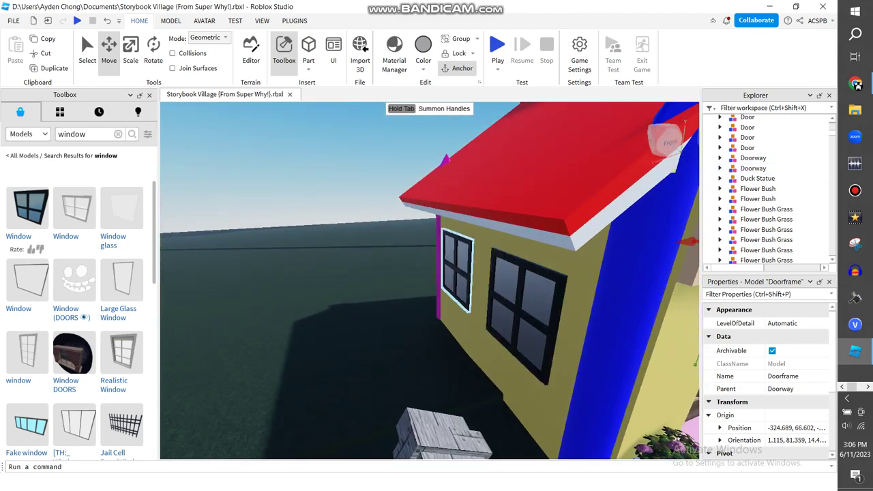
# Step: Duplicate both side-wall windows together and rotate the copies 180 degrees
pyautogui.click(455, 273)
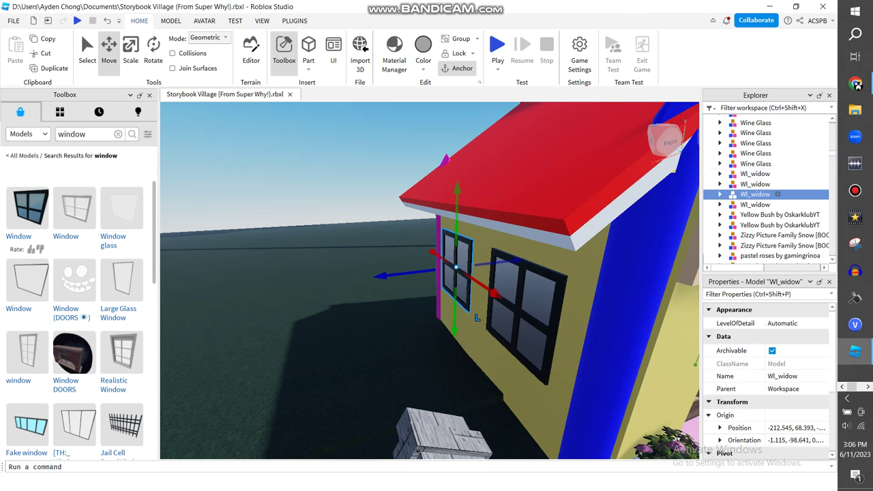
pyautogui.keyDown('ctrl'); pyautogui.click(798, 204); pyautogui.keyUp('ctrl')
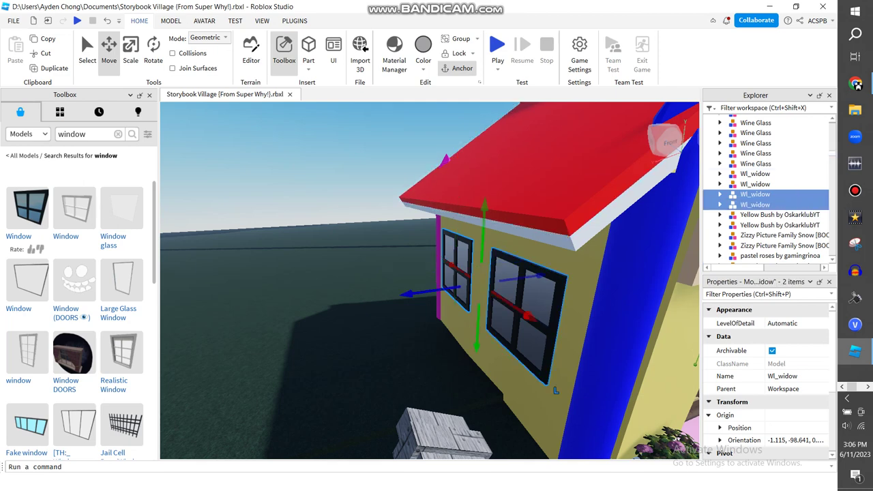
pyautogui.hotkey('ctrl', 'd')
pyautogui.hotkey('ctrl', '4')
pyautogui.hotkey('ctrl', 'r')
pyautogui.hotkey('ctrl', 'r')
pyautogui.hotkey('ctrl', '2')
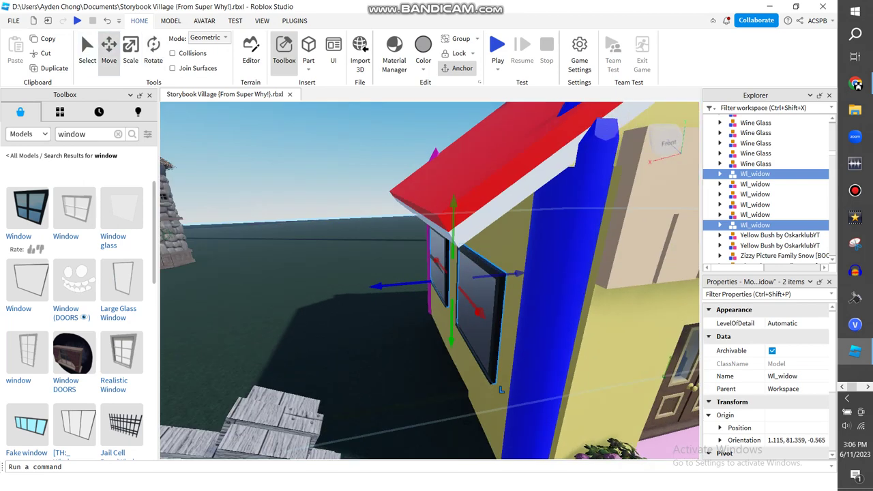
# Step: Move the two copied windows across the house onto the opposite side wall beside the light green column
pyautogui.press('w')
pyautogui.moveTo(430, 280); pyautogui.dragTo(491, 279, button='right')
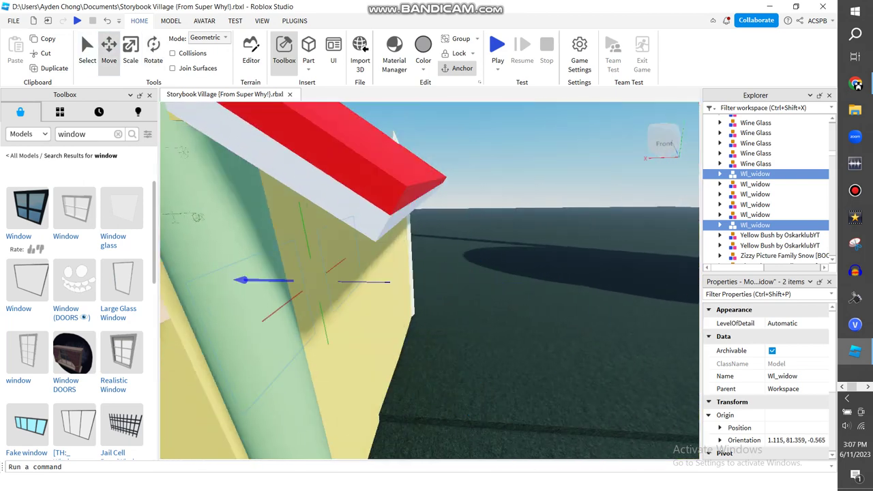
pyautogui.press('f')
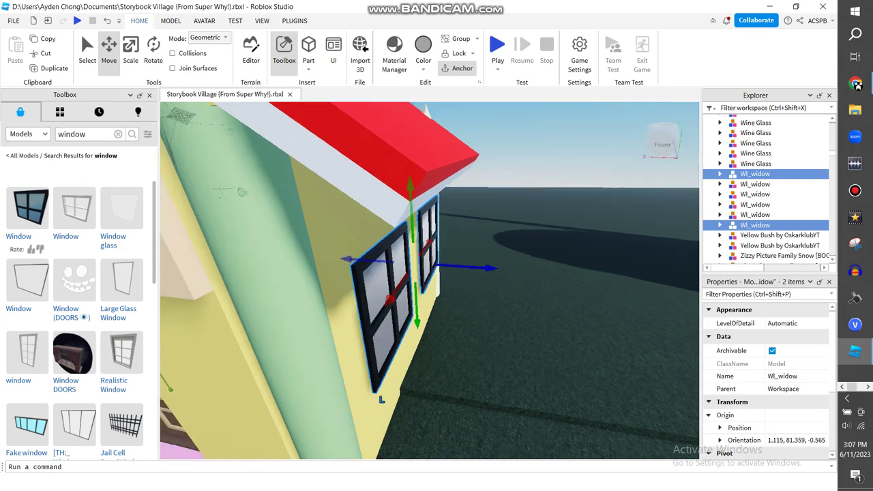
pyautogui.scroll(-5, 430, 280)
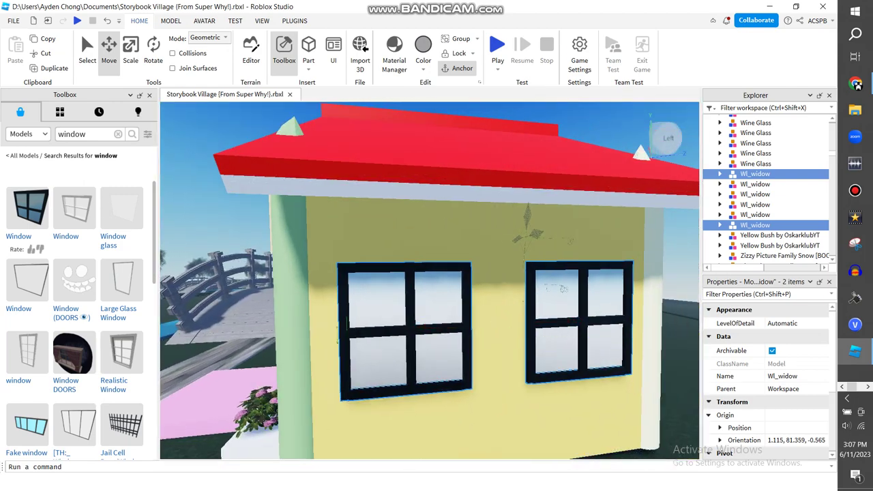
pyautogui.moveTo(430, 280); pyautogui.dragTo(314, 280, button='right')
# Step: Check the schoolhouse in the reference video and search the Toolbox models for "bell"
pyautogui.hotkey('alt', 'Tab')
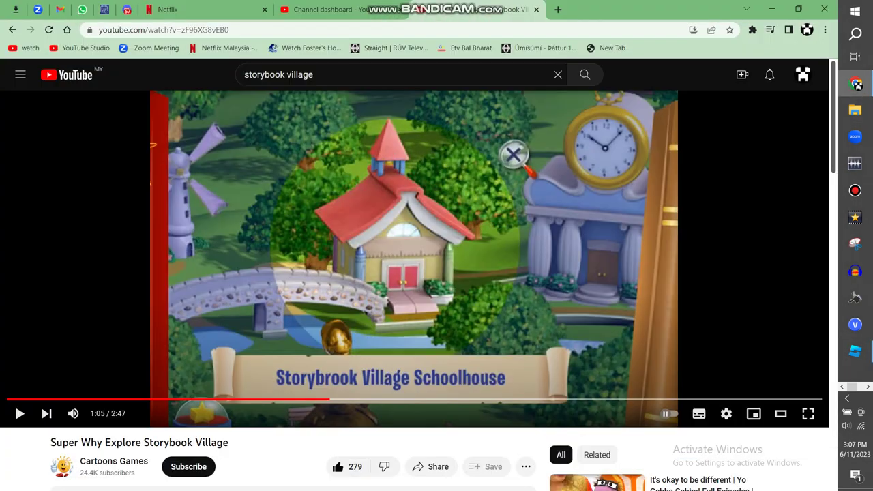
pyautogui.hotkey('alt', 'Tab')
pyautogui.scroll(10, 430, 205)
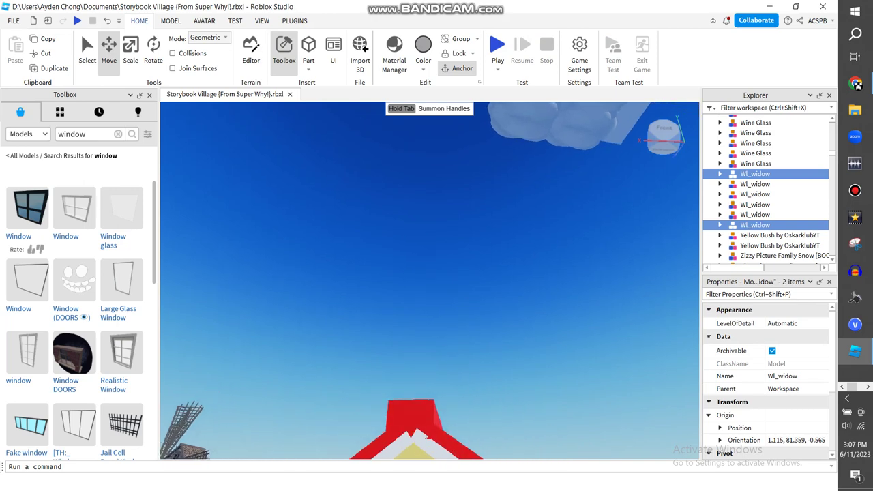
pyautogui.click(118, 133)
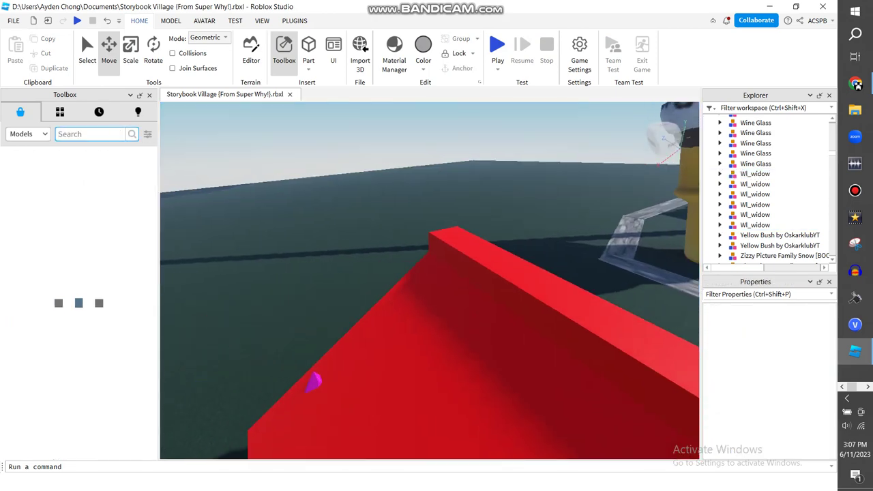
pyautogui.write('bell')
pyautogui.press('Return')
# Step: Duplicate the red roof ridge part and scale the copy into a short, wide block at the back end of the ridge
pyautogui.moveTo(430, 239); pyautogui.dragTo(429, 286, button='right')
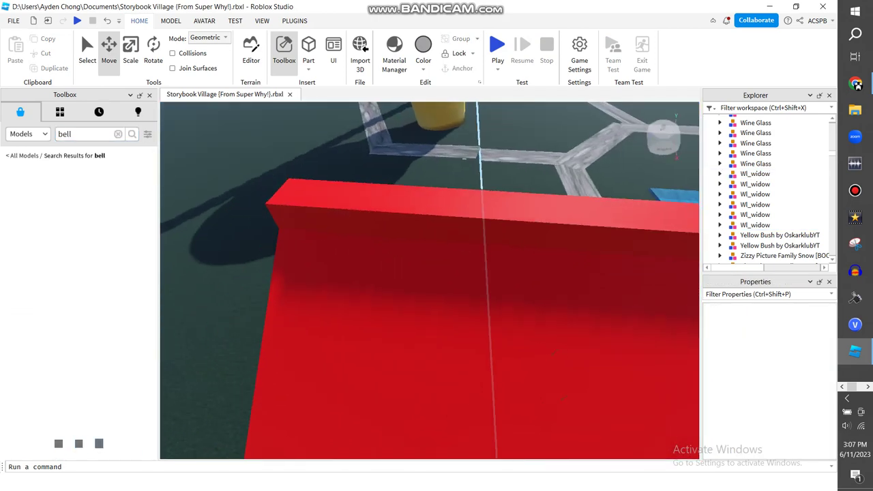
pyautogui.click(505, 232)
pyautogui.moveTo(430, 239); pyautogui.dragTo(430, 286, button='right')
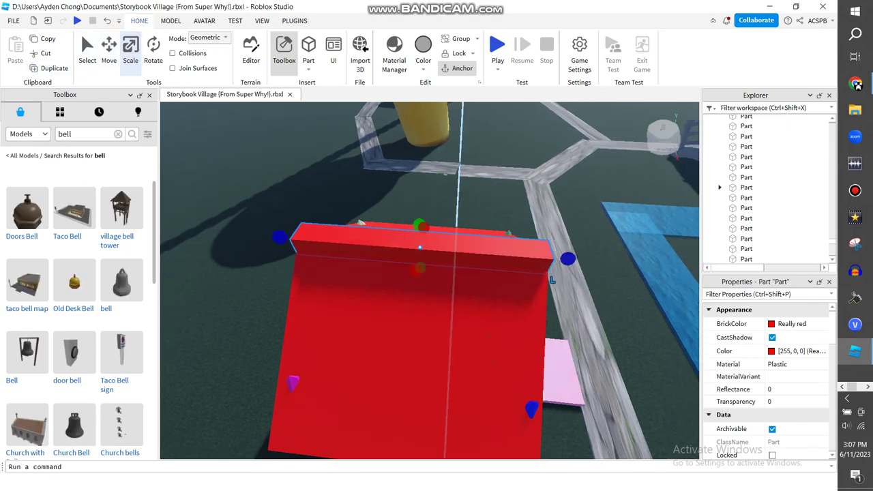
pyautogui.moveTo(430, 239); pyautogui.dragTo(464, 239, button='right')
pyautogui.moveTo(501, 323); pyautogui.dragTo(534, 288, button='right')
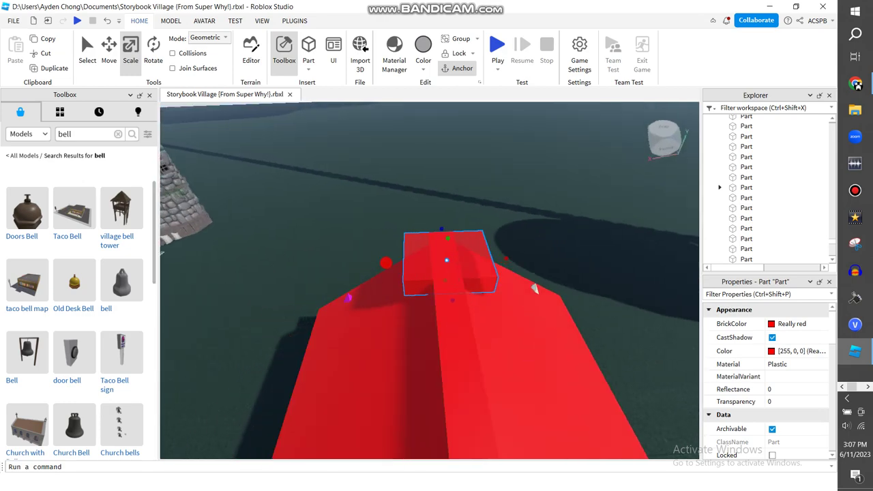
pyautogui.moveTo(534, 288); pyautogui.dragTo(334, 264, button='right')
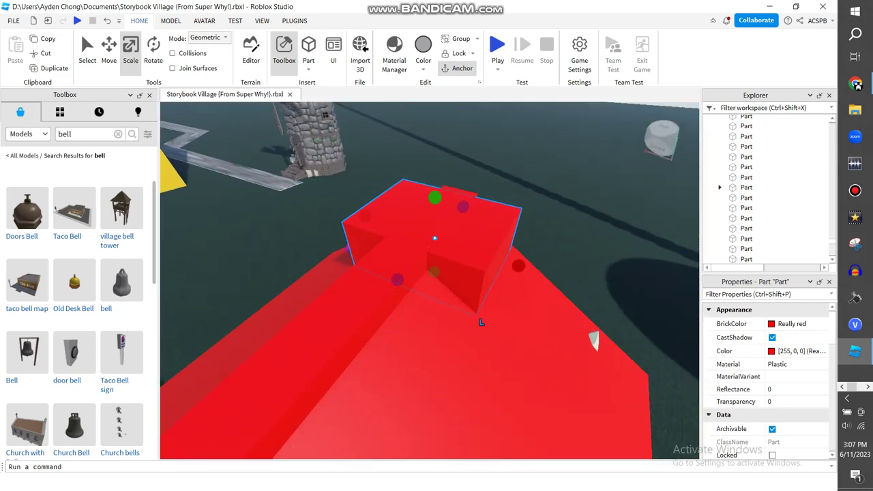
pyautogui.moveTo(397, 279); pyautogui.dragTo(381, 298)
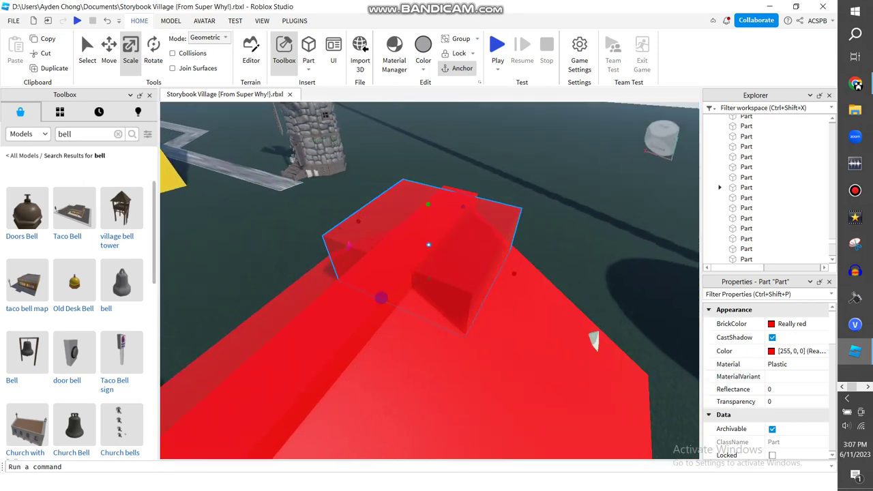
# Step: Consult the reference schoolhouse and add an anchored Royal purple block part at the corner of the red roof block
pyautogui.click(856, 83)
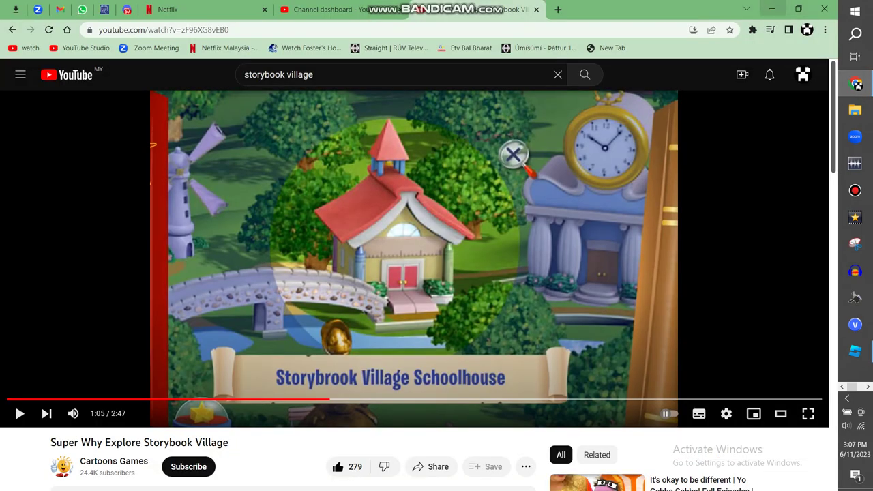
pyautogui.click(771, 9)
pyautogui.moveTo(436, 294); pyautogui.dragTo(518, 307, button='right')
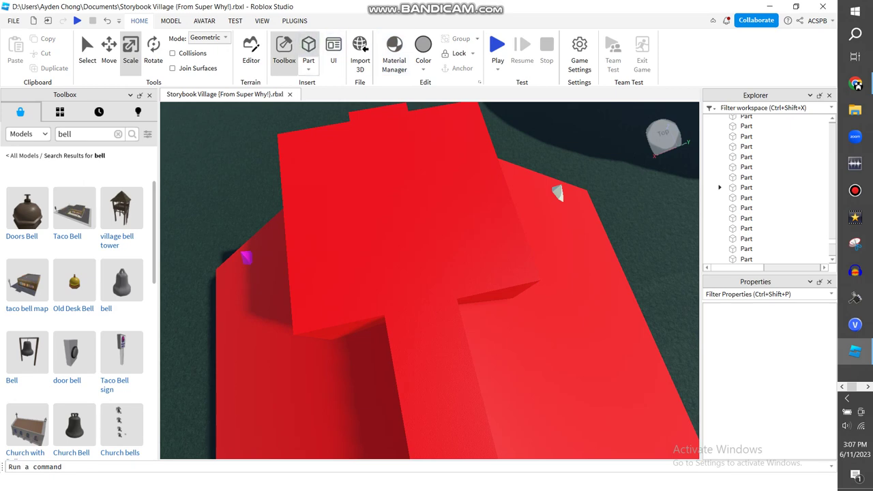
pyautogui.click(308, 51)
pyautogui.moveTo(429, 280); pyautogui.dragTo(430, 280, button='right')
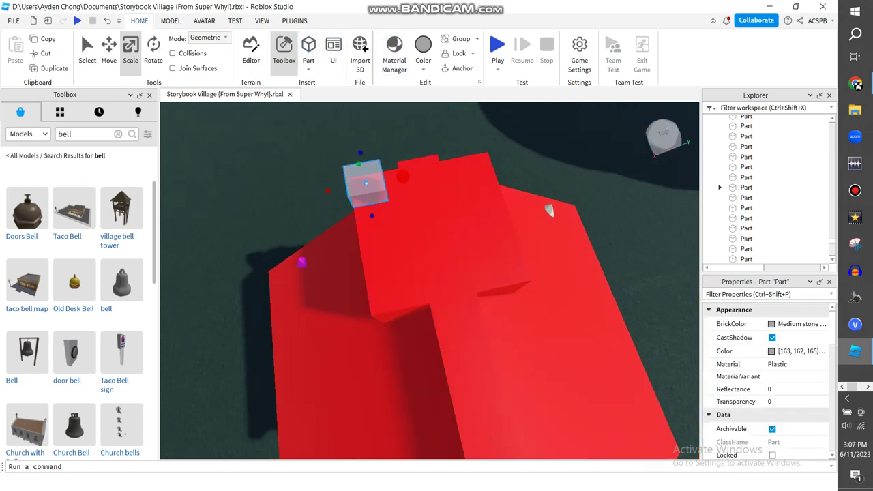
pyautogui.click(423, 51)
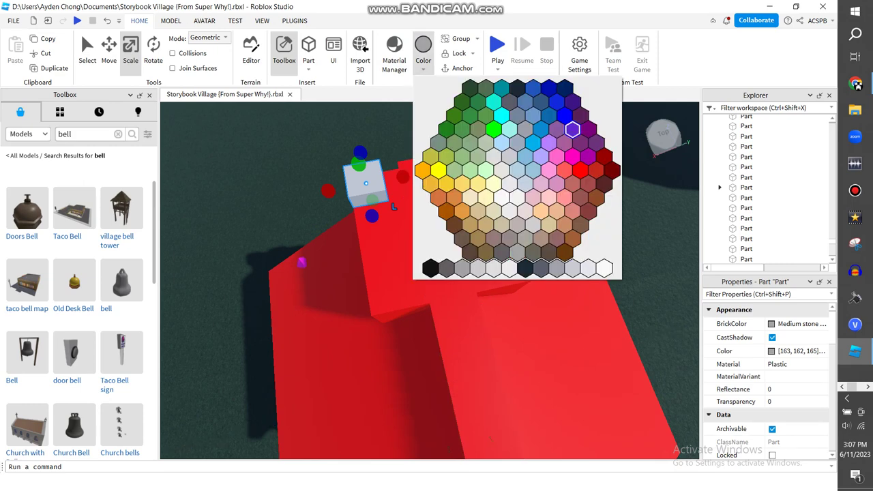
pyautogui.click(573, 130)
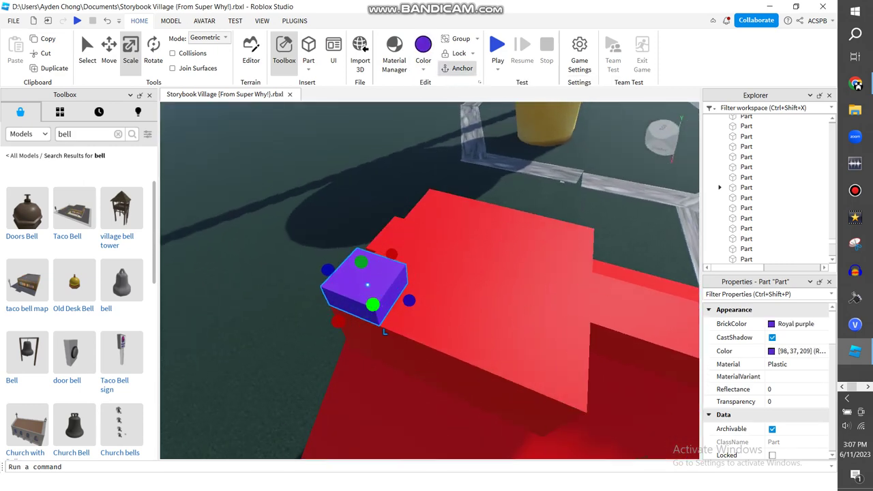
pyautogui.moveTo(384, 331); pyautogui.dragTo(384, 331, button='right')
# Step: Shape the purple part into a tall bell-tower pillar and duplicate it to form a pair along one side of the roof block
pyautogui.click(854, 83)
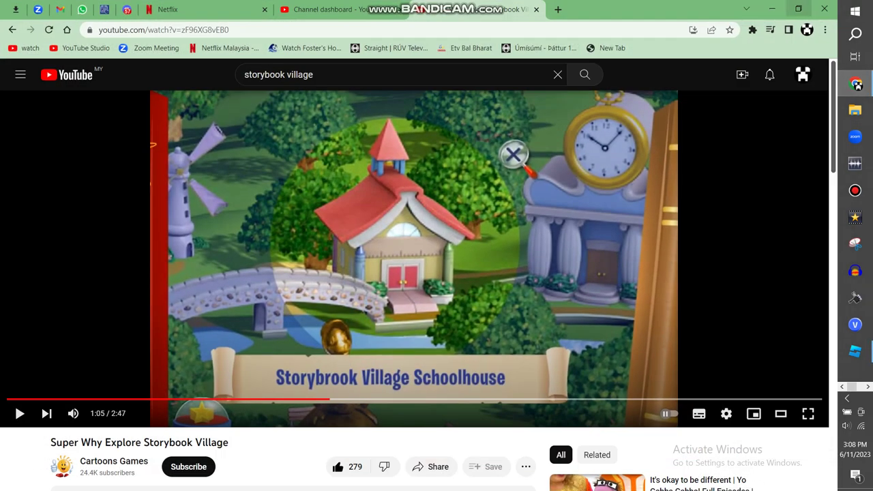
pyautogui.hotkey('alt', 'Tab')
pyautogui.moveTo(510, 313); pyautogui.dragTo(510, 313, button='right')
pyautogui.moveTo(510, 313); pyautogui.dragTo(442, 316)
pyautogui.moveTo(442, 317); pyautogui.dragTo(441, 317, button='right')
pyautogui.moveTo(444, 371); pyautogui.dragTo(444, 371, button='right')
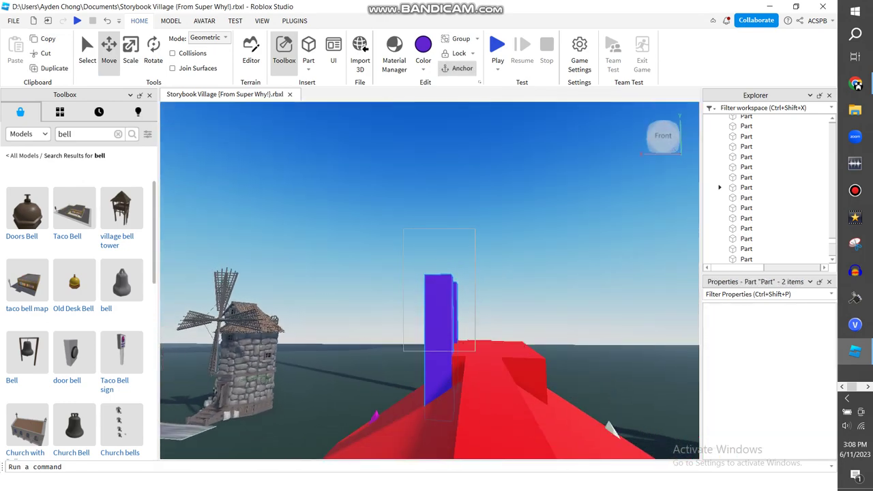
pyautogui.moveTo(382, 280); pyautogui.dragTo(382, 280, button='right')
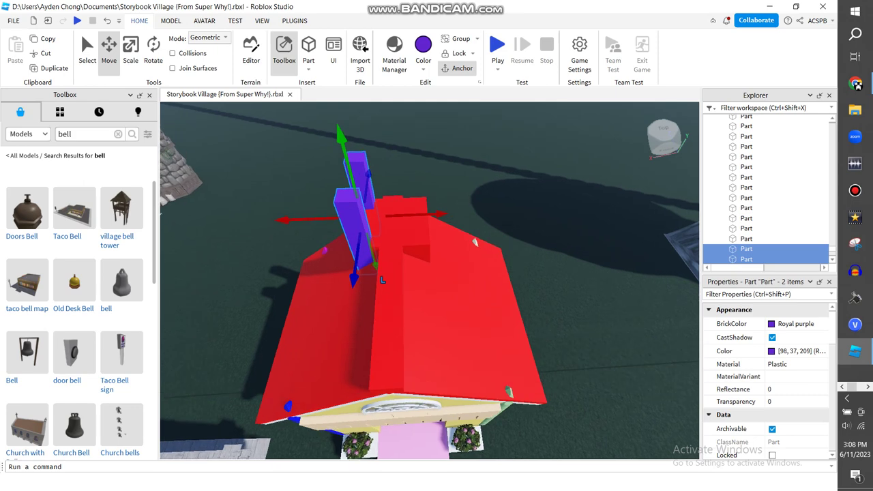
# Step: Duplicate the purple pillar pair and place the copies on the opposite side of the roof ridge to make four tower pillars
pyautogui.hotkey('ctrl', 'd')
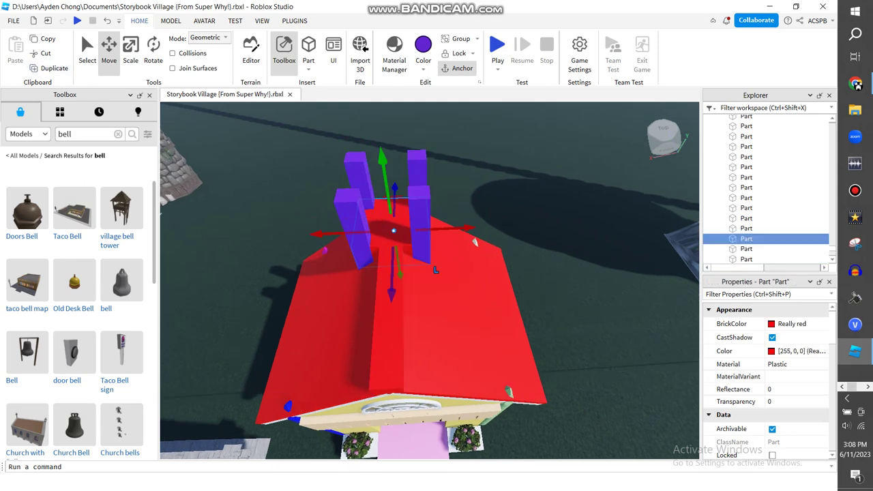
pyautogui.rightClick(409, 232)
pyautogui.click(429, 92)
pyautogui.moveTo(429, 280); pyautogui.dragTo(429, 280, button='right')
pyautogui.click(308, 69)
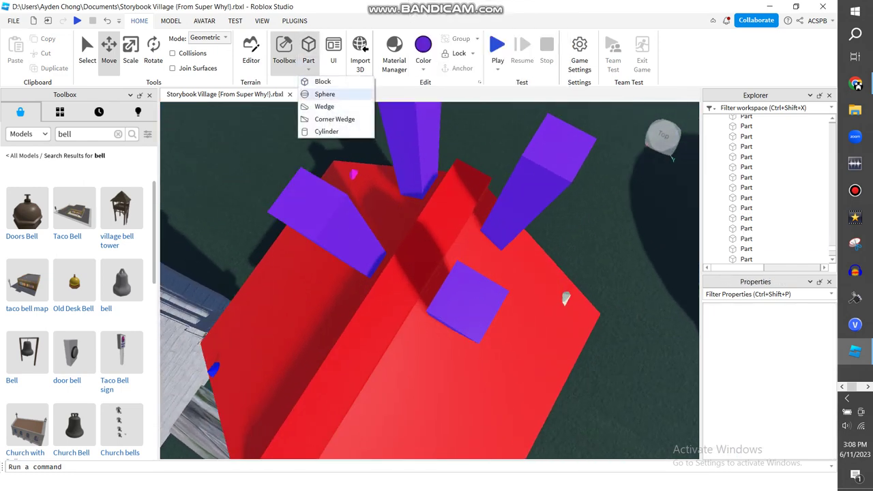
pyautogui.click(324, 106)
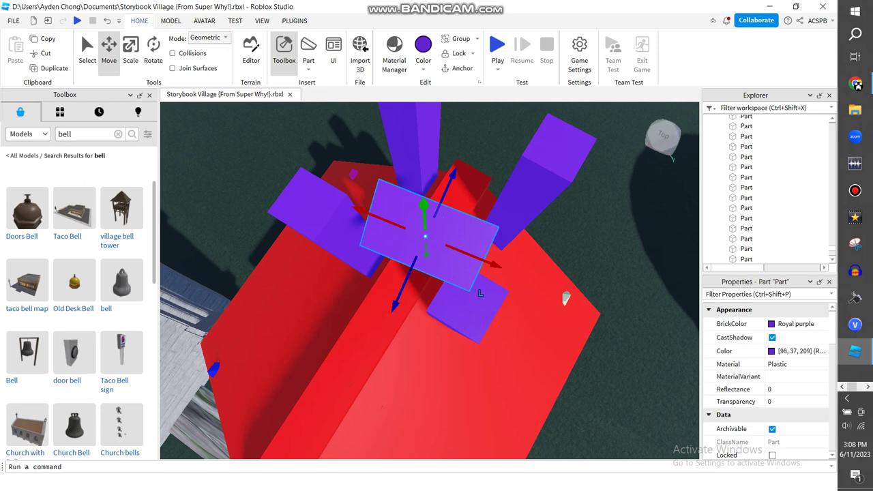
pyautogui.hotkey('ctrl', 'z')
# Step: Add a corner wedge part on top of a back purple pillar and colour it Really red
pyautogui.click(308, 60)
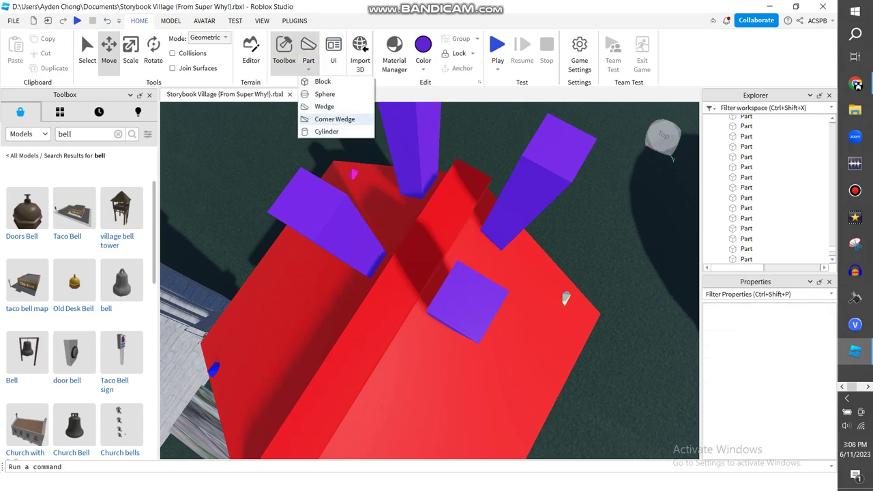
pyautogui.click(334, 119)
pyautogui.moveTo(426, 273); pyautogui.dragTo(565, 140)
pyautogui.click(423, 51)
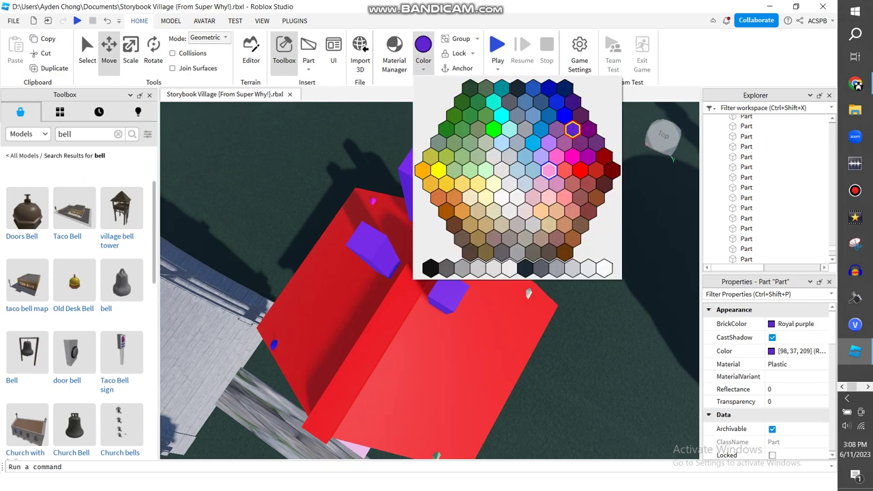
pyautogui.click(579, 171)
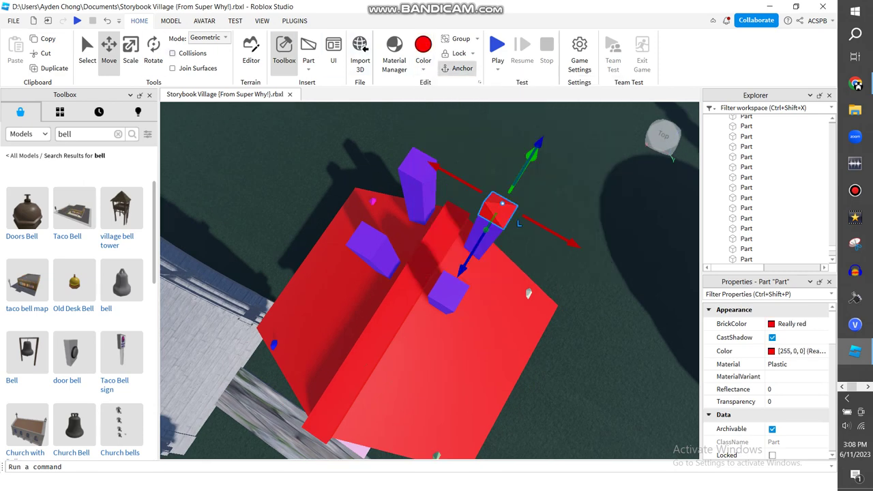
# Step: Scale the red corner wedge wider, deeper and taller to form one quarter of the bell tower's pointed roof
pyautogui.hotkey('ctrl', '3')
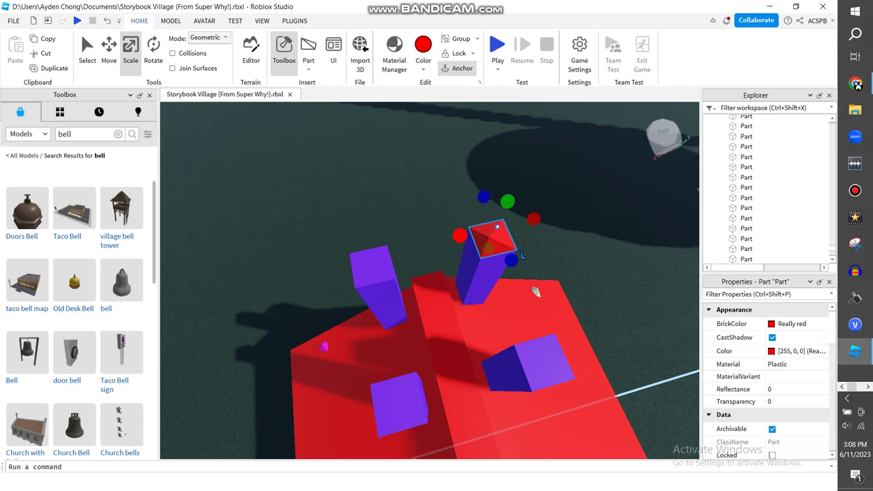
pyautogui.moveTo(459, 236); pyautogui.dragTo(421, 244)
pyautogui.moveTo(494, 274); pyautogui.dragTo(506, 303)
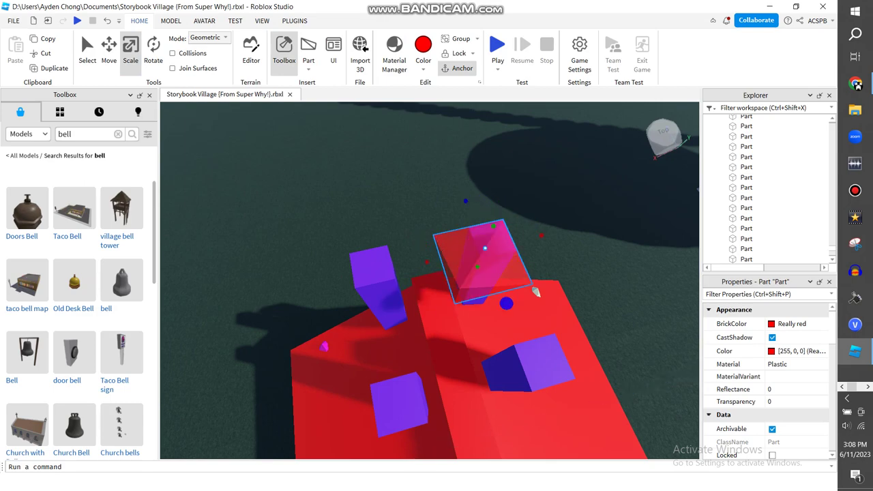
pyautogui.scroll(-3, 536, 291)
pyautogui.moveTo(514, 290); pyautogui.dragTo(515, 290, button='right')
# Step: Rotate a copy of the red corner wedge, move it beside the first and resize the pair into one half of the tower roof
pyautogui.hotkey('ctrl', '4')
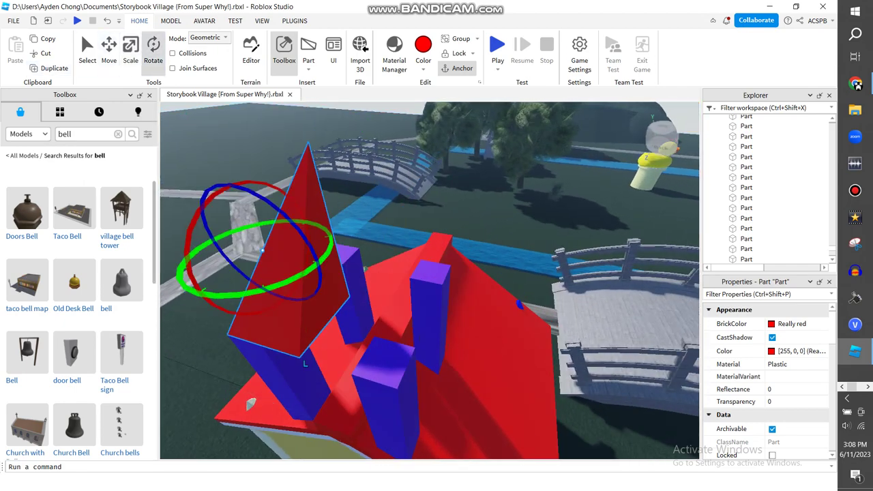
pyautogui.hotkey('ctrl', 't')
pyautogui.hotkey('ctrl', 't')
pyautogui.moveTo(514, 290); pyautogui.dragTo(515, 290, button='right')
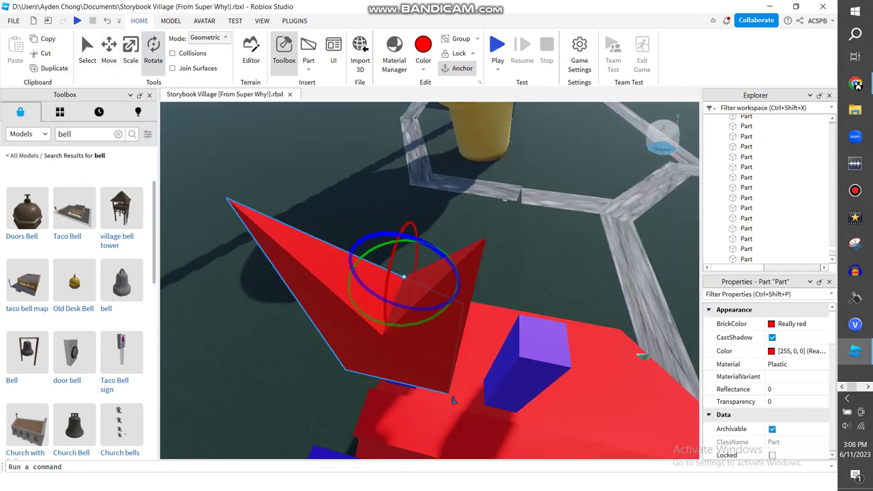
pyautogui.scroll(-3, 430, 279)
pyautogui.hotkey('ctrl', '2')
pyautogui.moveTo(446, 355); pyautogui.dragTo(523, 371)
pyautogui.moveTo(523, 371); pyautogui.dragTo(523, 371, button='right')
pyautogui.hotkey('ctrl', '3')
pyautogui.moveTo(412, 218); pyautogui.dragTo(508, 293)
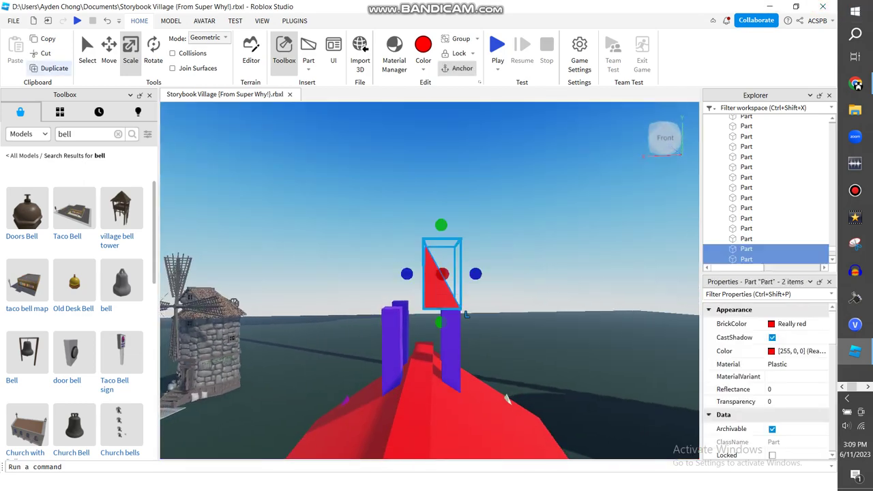
# Step: Duplicate the two red wedges, rotate the copies and move them over the opposite pillars to complete the pyramid roof
pyautogui.hotkey('ctrl', '4')
pyautogui.moveTo(524, 371); pyautogui.dragTo(524, 371, button='right')
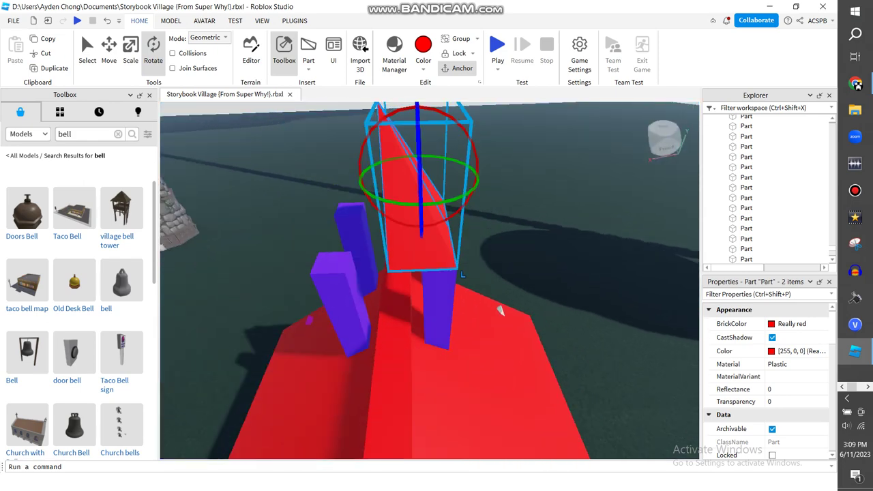
pyautogui.hotkey('ctrl', 'r')
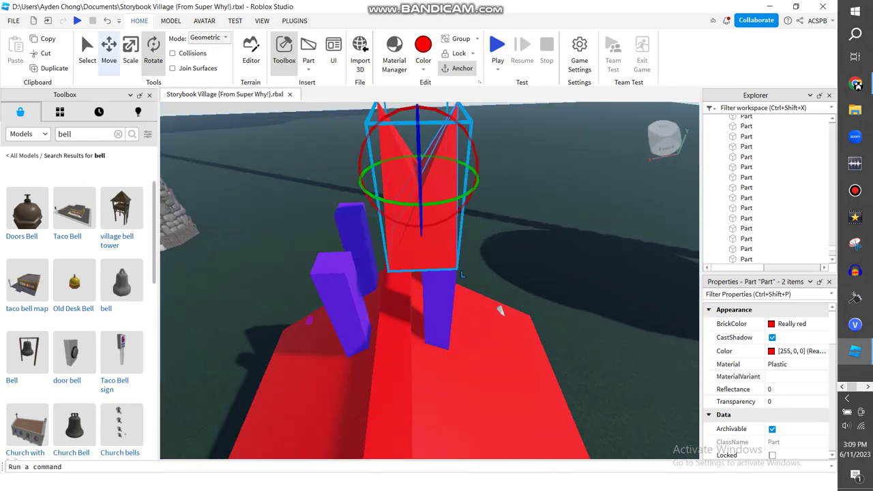
pyautogui.hotkey('ctrl', '2')
pyautogui.hotkey('ctrl', 'r')
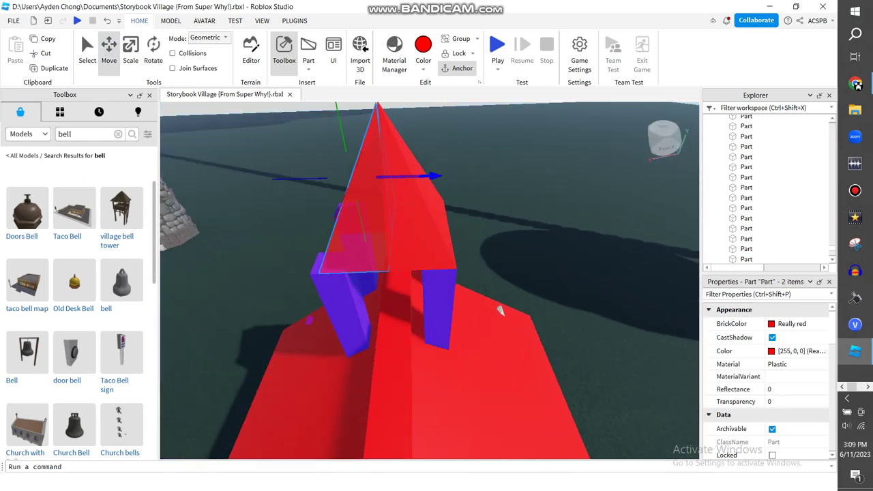
pyautogui.hotkey('ctrl', 'r')
# Step: Scale the individual corner wedges of the tower roof so their edges meet without gaps at a single peak
pyautogui.moveTo(499, 311); pyautogui.dragTo(423, 376, button='right')
pyautogui.click(385, 402)
pyautogui.moveTo(384, 402); pyautogui.dragTo(462, 302, button='right')
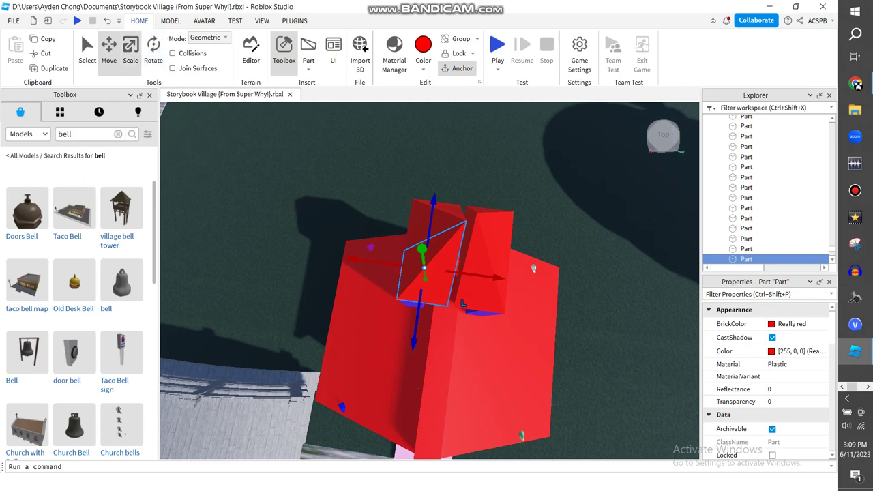
pyautogui.hotkey('ctrl', '3')
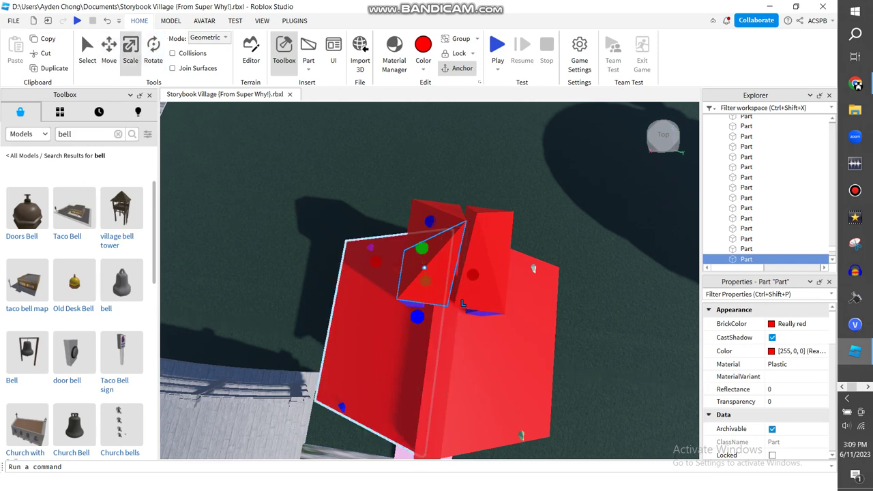
pyautogui.click(746, 239)
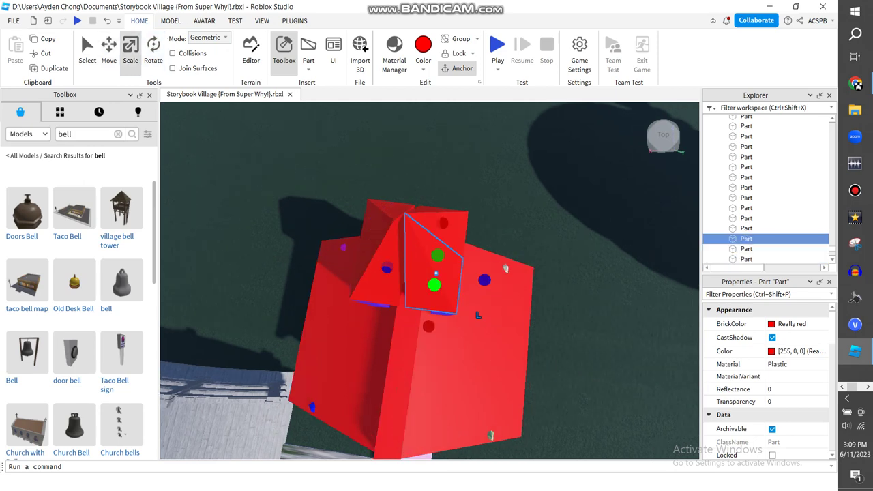
pyautogui.press('f')
pyautogui.scroll(-5, 430, 280)
pyautogui.moveTo(382, 382); pyautogui.dragTo(503, 276, button='right')
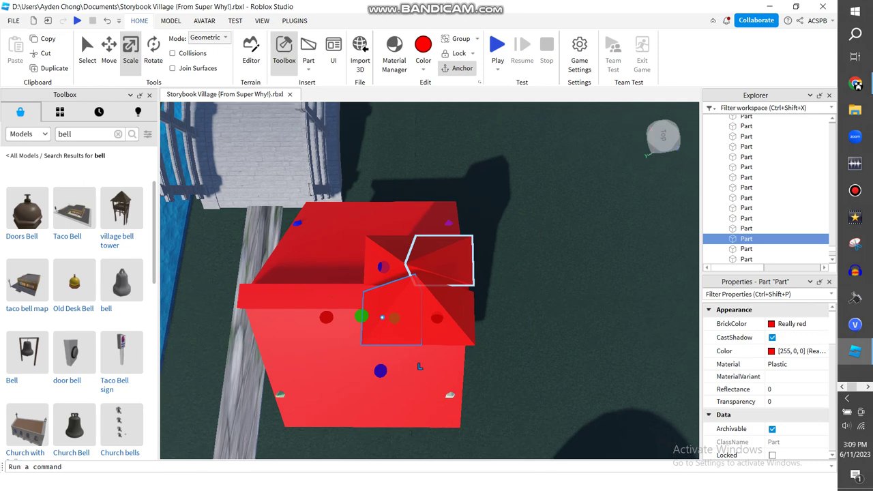
pyautogui.click(447, 262)
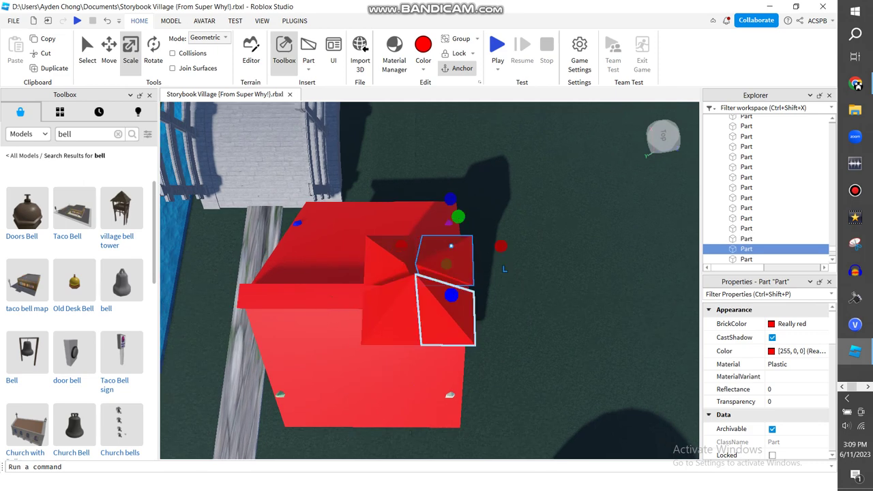
pyautogui.click(409, 278)
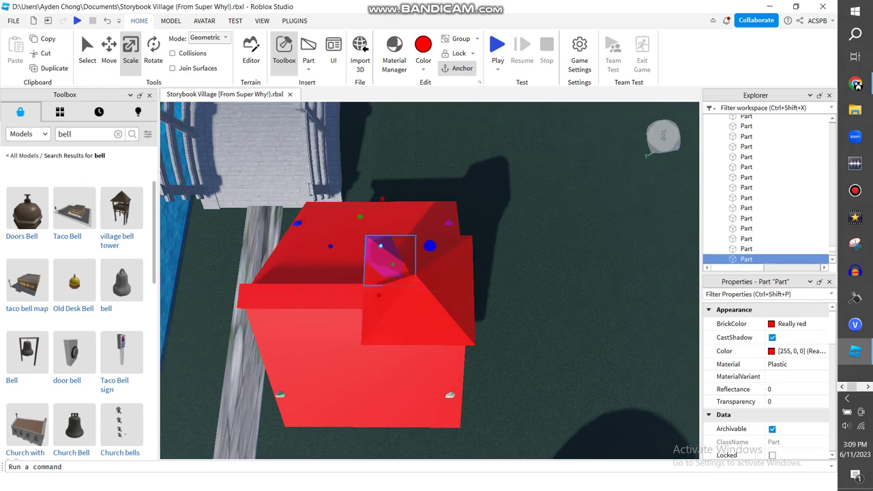
pyautogui.moveTo(409, 278); pyautogui.dragTo(488, 348, button='right')
pyautogui.press('w')
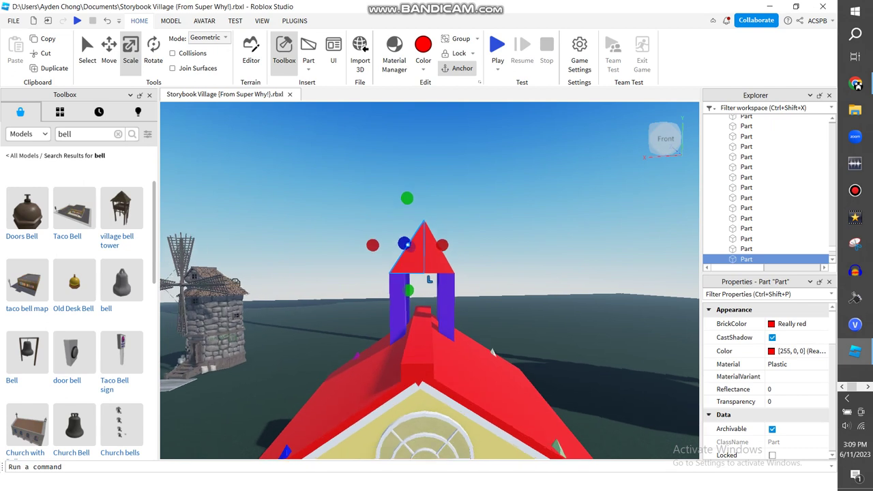
# Step: Shift the front purple pillars slightly inward beneath the pyramid roof
pyautogui.click(343, 218)
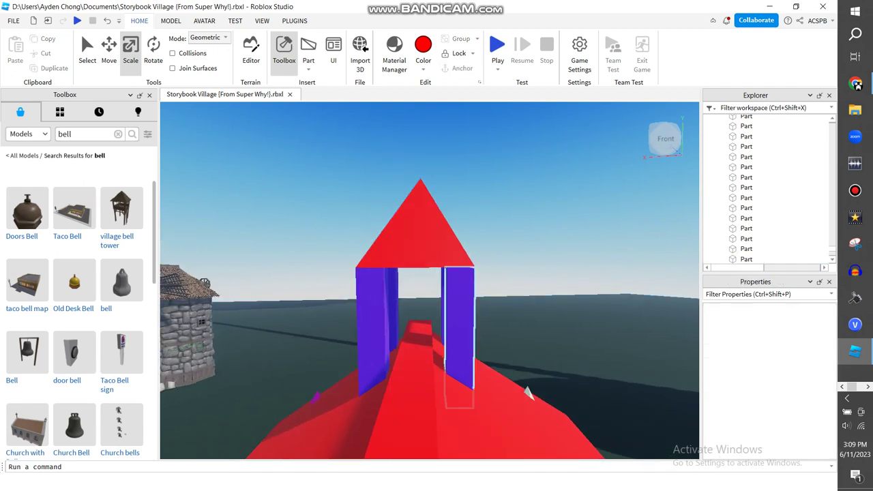
pyautogui.click(459, 369)
pyautogui.press('a')
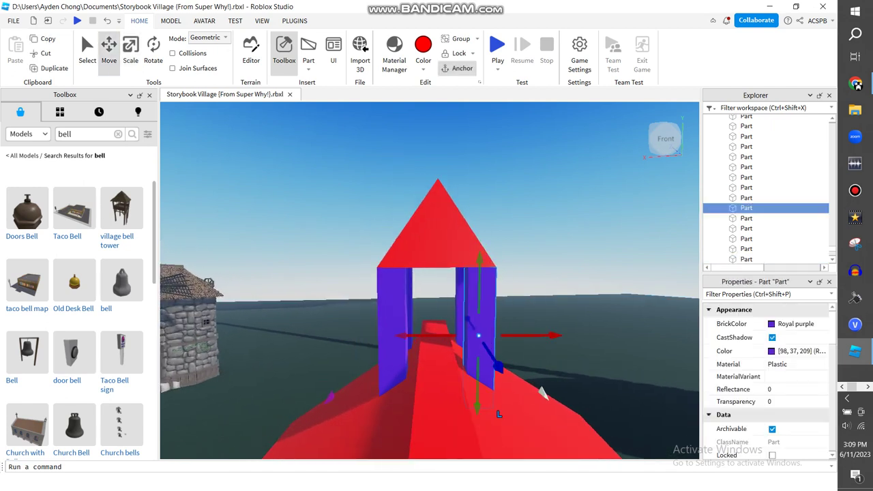
pyautogui.press('d')
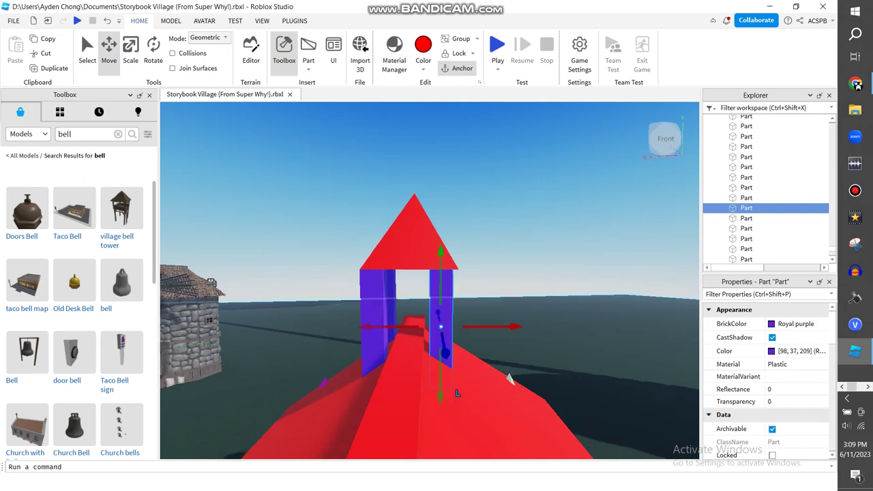
pyautogui.press('w')
pyautogui.press('a')
pyautogui.click(390, 327)
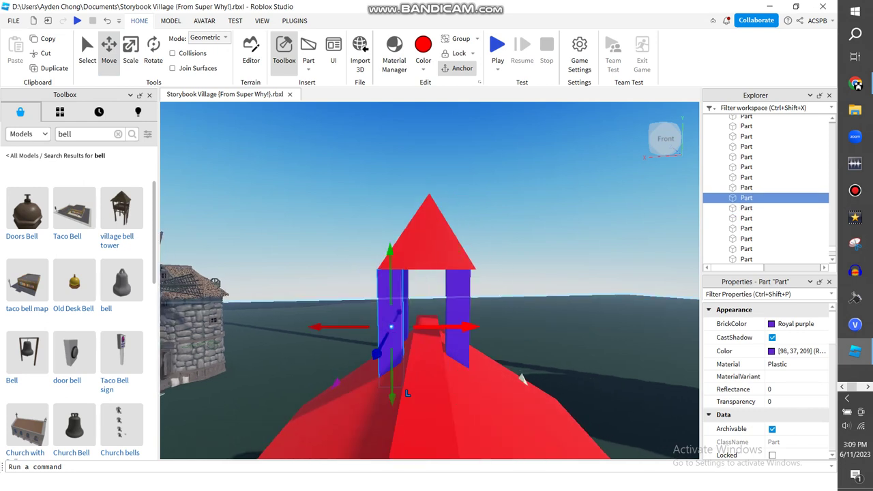
pyautogui.click(457, 327)
pyautogui.scroll(5, 523, 379)
pyautogui.click(522, 379)
pyautogui.moveTo(522, 379); pyautogui.dragTo(447, 285, button='right')
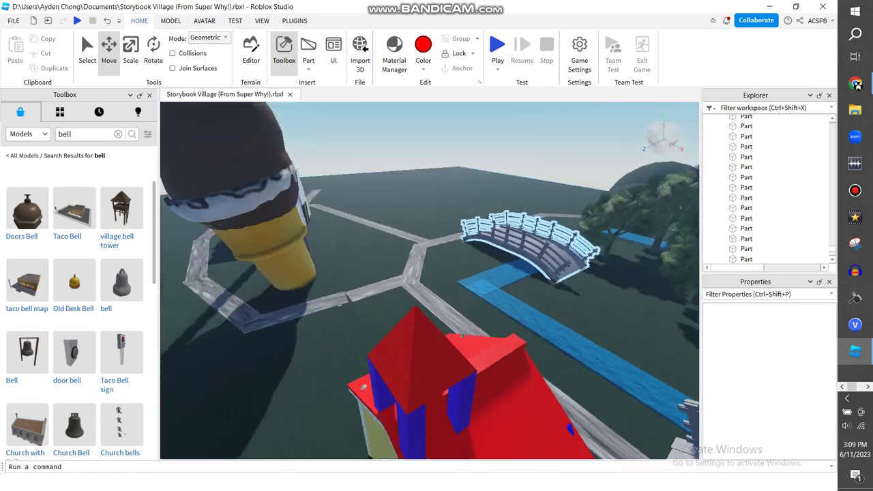
# Step: Resize the four red roof wedges one by one so the pyramid's base lines up with the outer faces of the pillars
pyautogui.click(447, 285)
pyautogui.scroll(5, 429, 279)
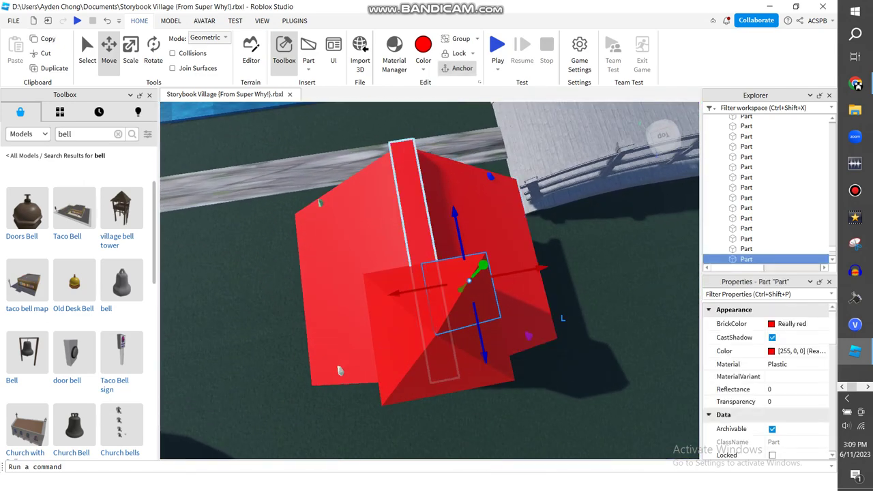
pyautogui.hotkey('ctrl', '3')
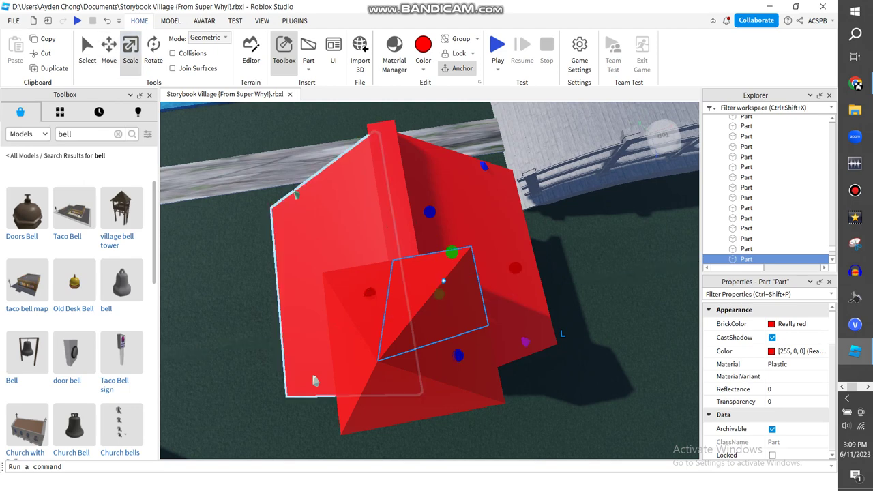
pyautogui.moveTo(446, 285); pyautogui.dragTo(423, 276, button='right')
pyautogui.click(402, 329)
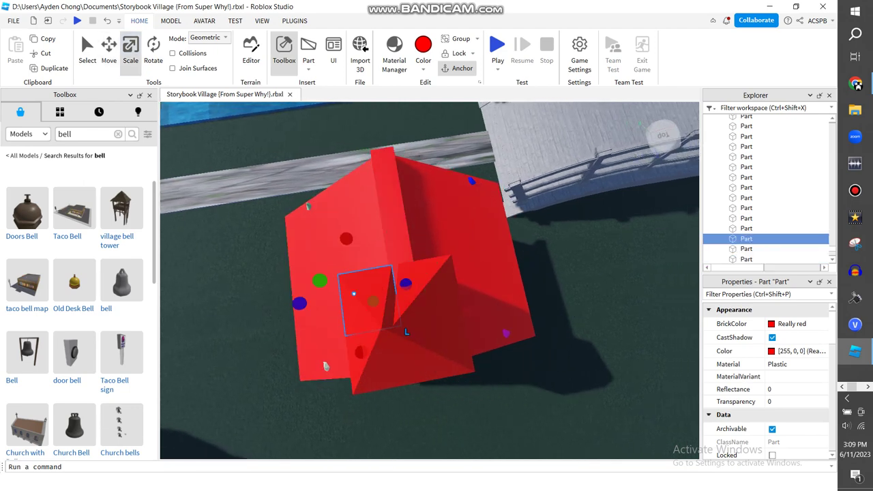
pyautogui.click(413, 331)
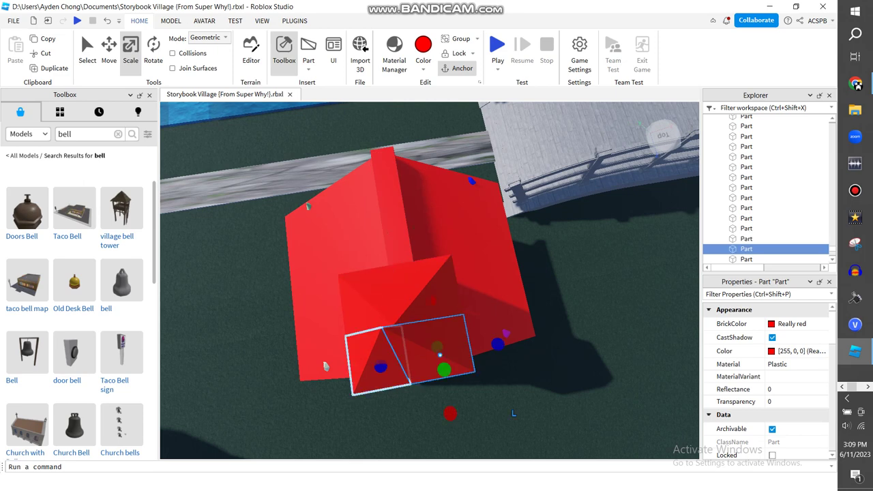
pyautogui.click(377, 360)
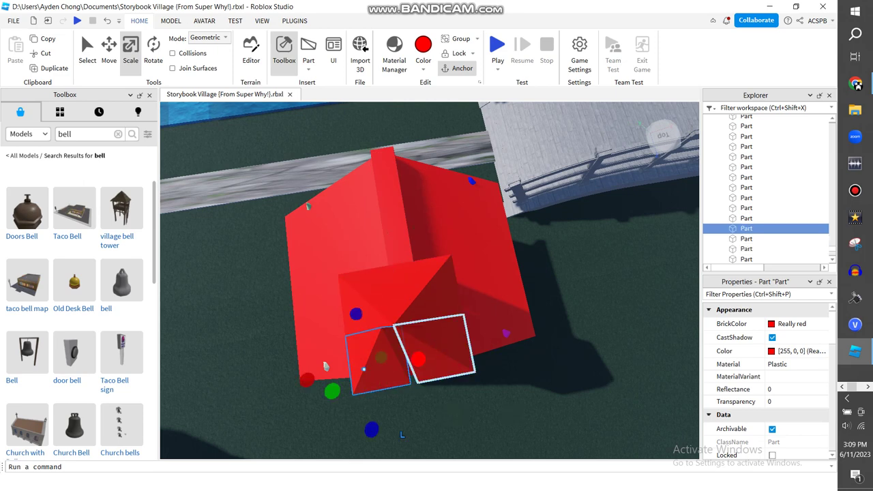
pyautogui.scroll(3, 325, 367)
pyautogui.moveTo(325, 366); pyautogui.dragTo(573, 402, button='right')
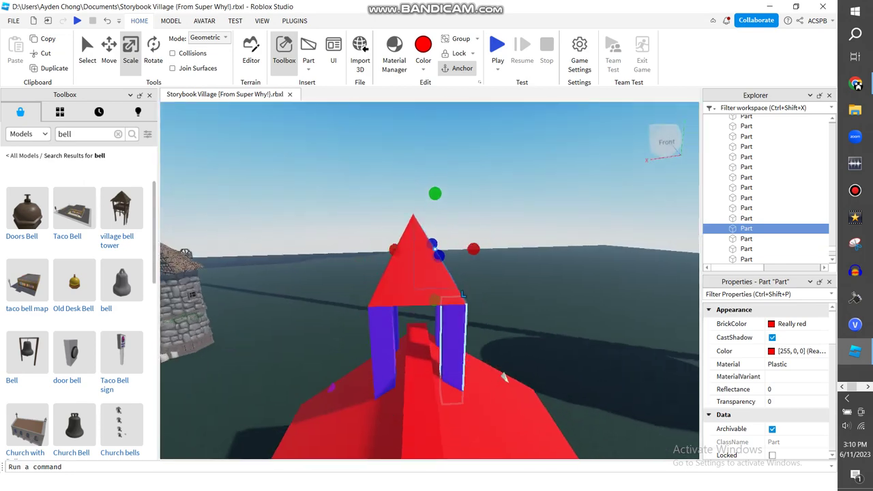
pyautogui.scroll(-3, 470, 313)
pyautogui.click(462, 325)
pyautogui.scroll(5, 463, 325)
pyautogui.click(573, 402)
pyautogui.click(613, 416)
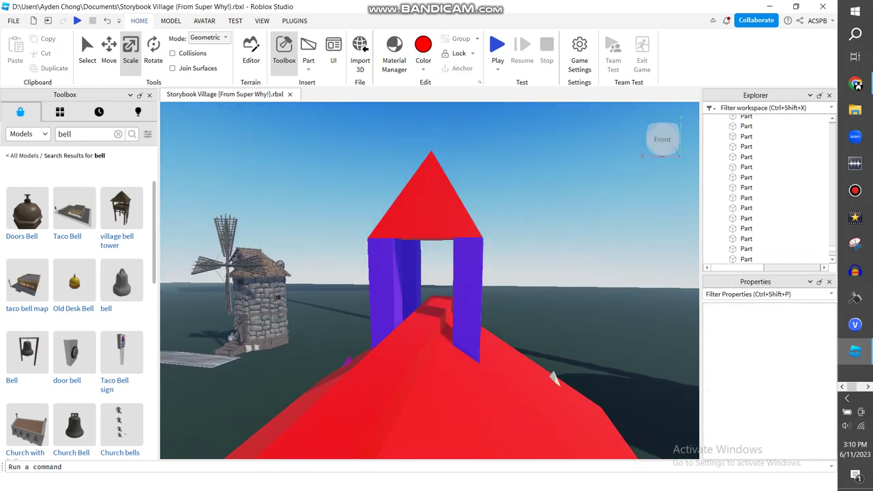
# Step: Insert the golden Bell model from the model search results above the schoolhouse
pyautogui.scroll(5, 658, 430)
pyautogui.moveTo(658, 430); pyautogui.dragTo(623, 404, button='right')
pyautogui.scroll(-5, 74, 354)
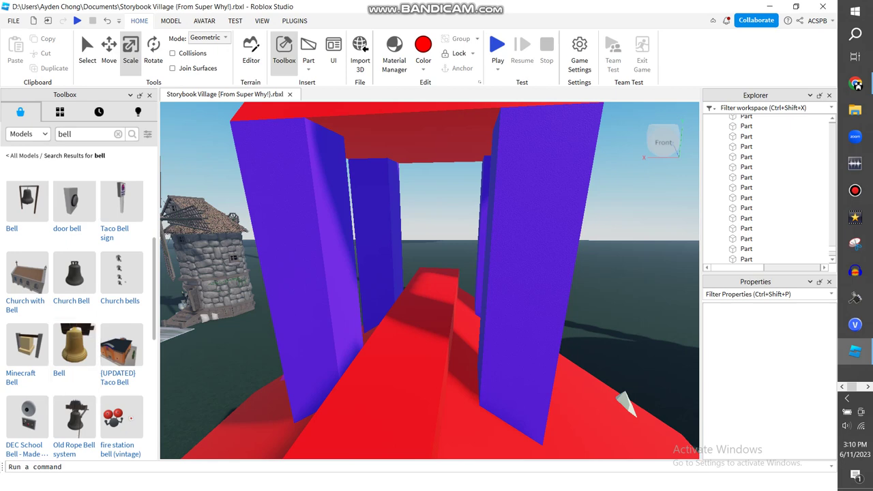
pyautogui.click(73, 344)
pyautogui.press('f')
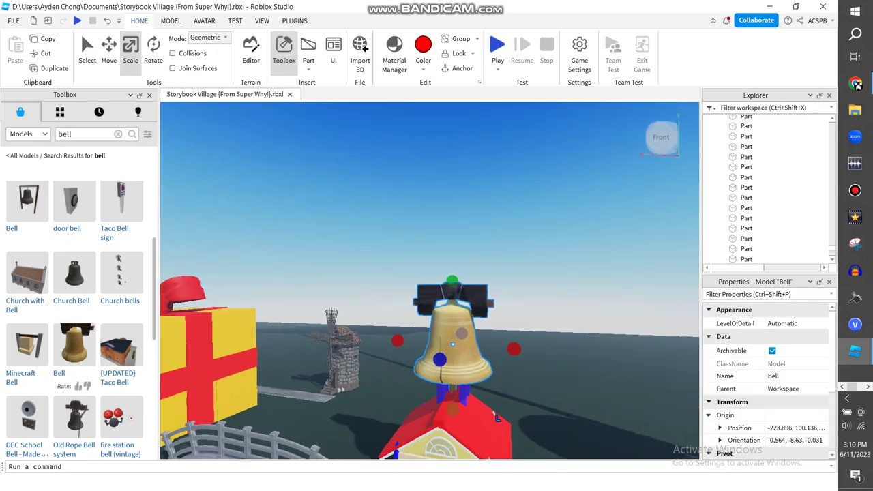
# Step: Fit the bell between the purple pillars beneath the tower's pyramid roof and save the place to its file
pyautogui.moveTo(454, 341); pyautogui.dragTo(455, 372)
pyautogui.moveTo(477, 395); pyautogui.dragTo(525, 394, button='right')
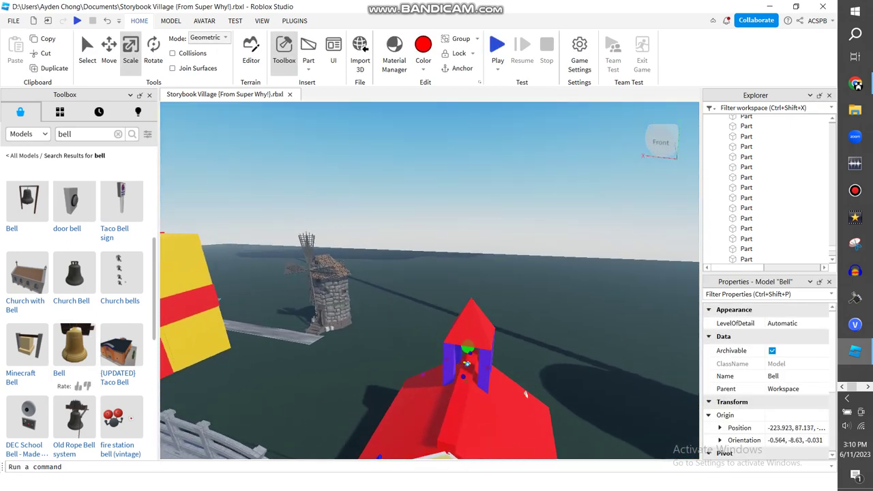
pyautogui.press('f')
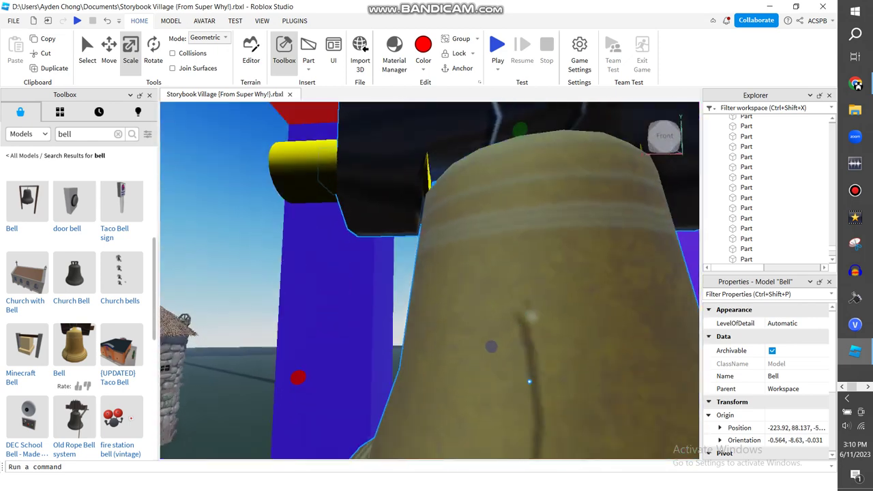
pyautogui.scroll(-3, 505, 344)
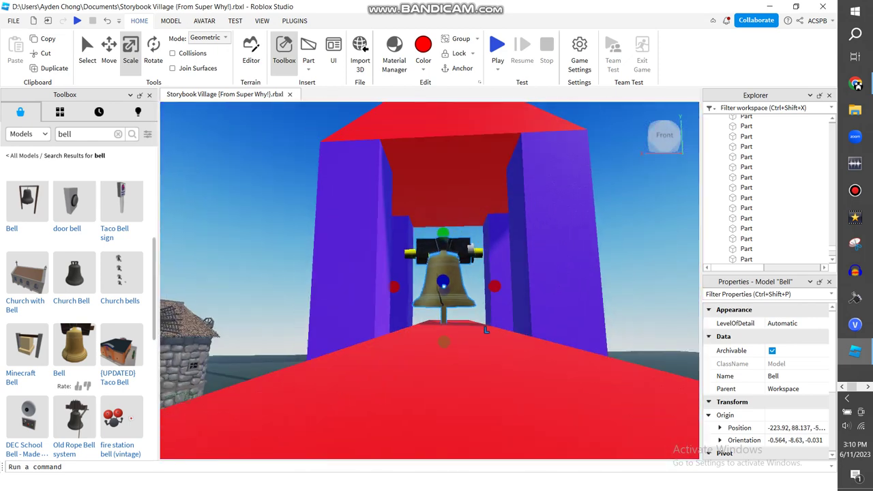
pyautogui.hotkey('ctrl', 'z')
pyautogui.hotkey('ctrl', 'z')
pyautogui.hotkey('ctrl', 'z')
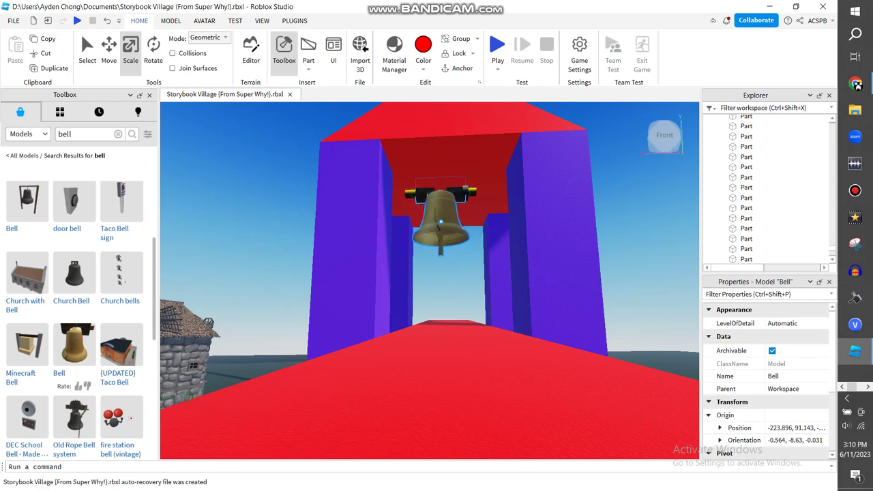
pyautogui.click(14, 20)
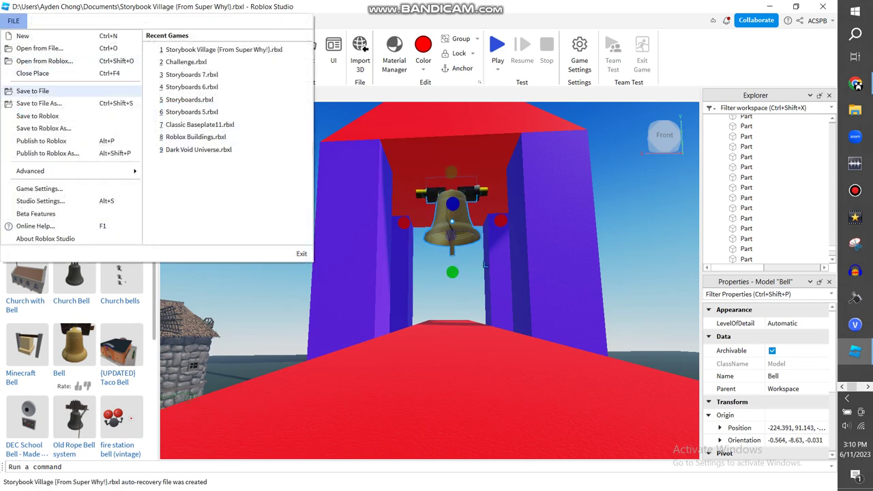
pyautogui.click(13, 20)
# Step: Test the place by starting it in play mode and in a simulation run, and stop the test
pyautogui.click(497, 69)
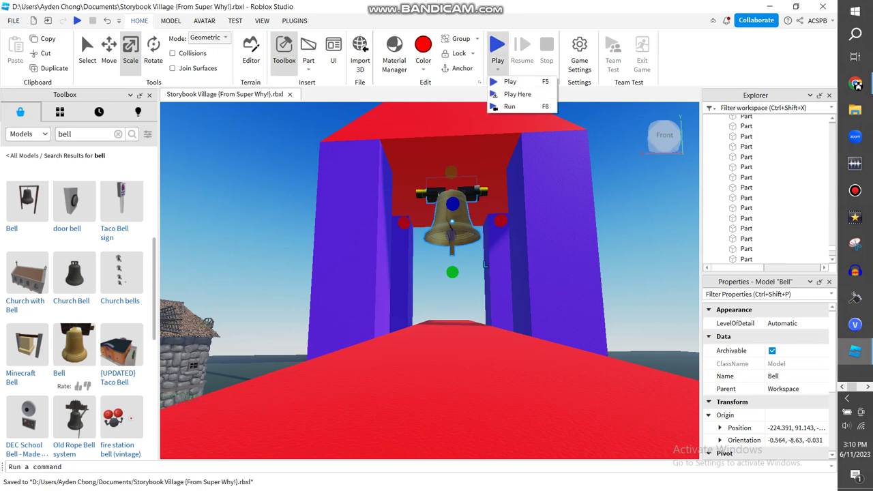
pyautogui.press('F5')
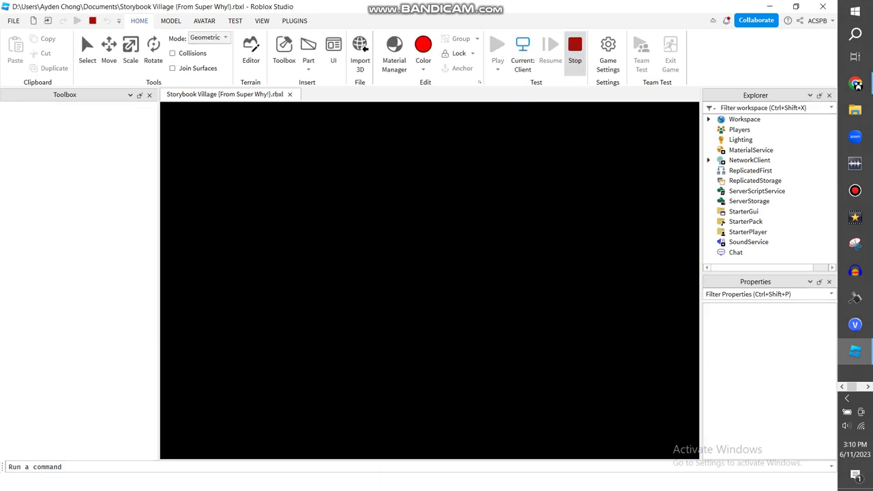
pyautogui.hotkey('shift', 'F5')
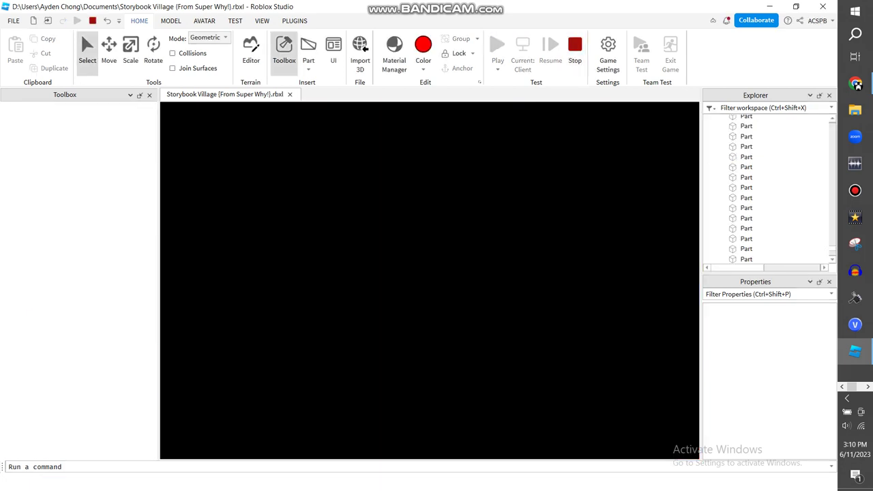
pyautogui.click(498, 70)
pyautogui.click(517, 94)
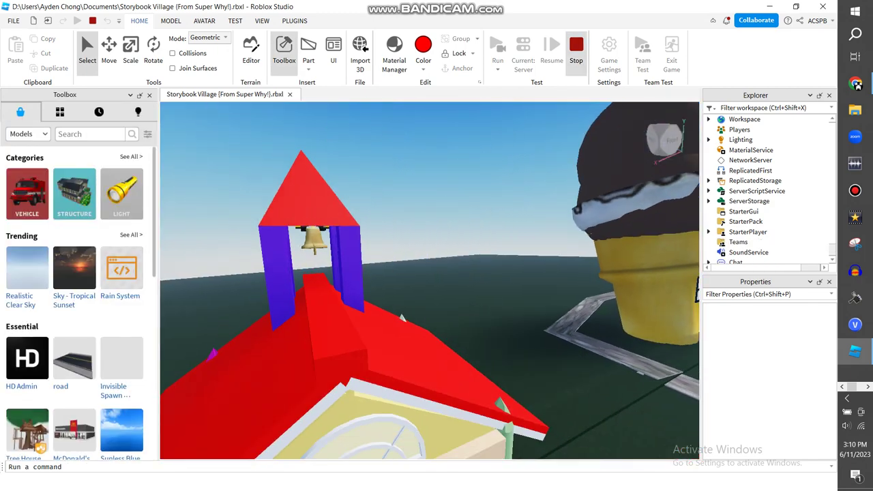
pyautogui.click(576, 51)
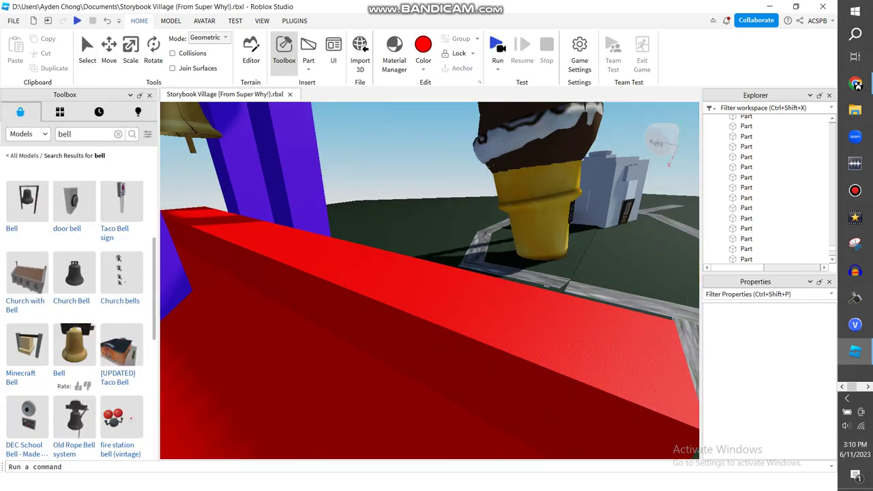
# Step: Examine the schoolhouse from the front and compare it with the Schoolhouse scene in the YouTube reference video
pyautogui.press('w')
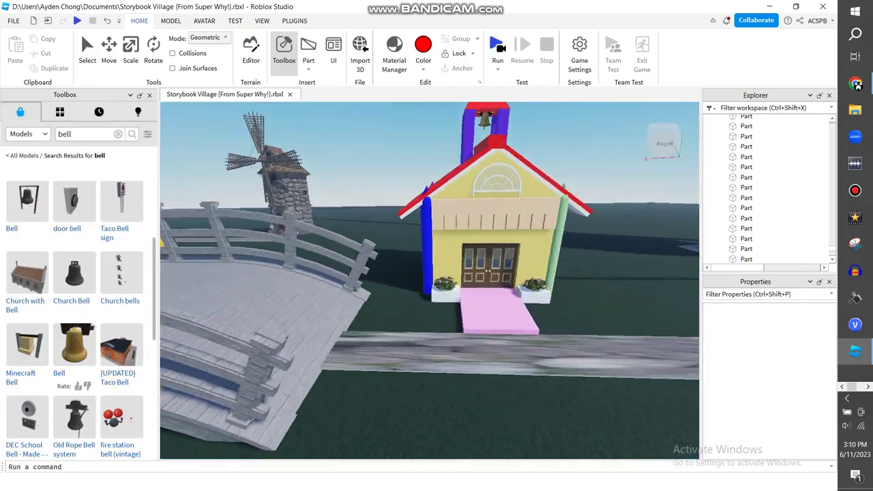
pyautogui.press('s')
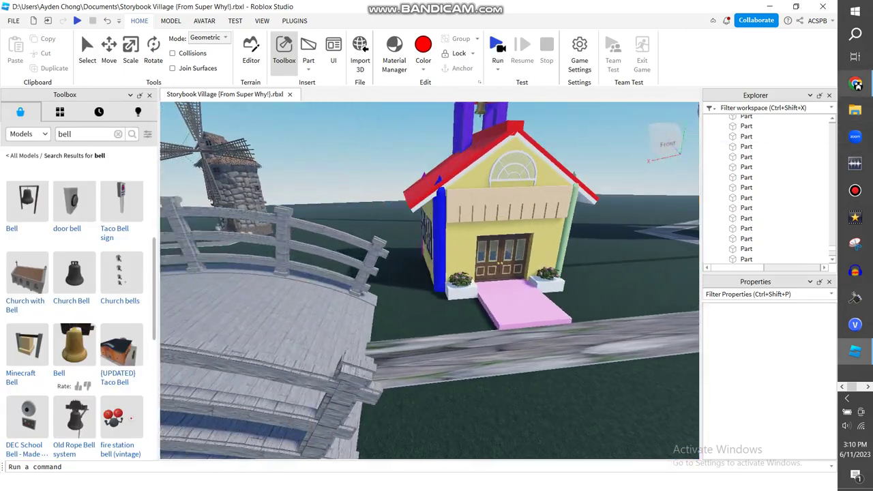
pyautogui.click(856, 83)
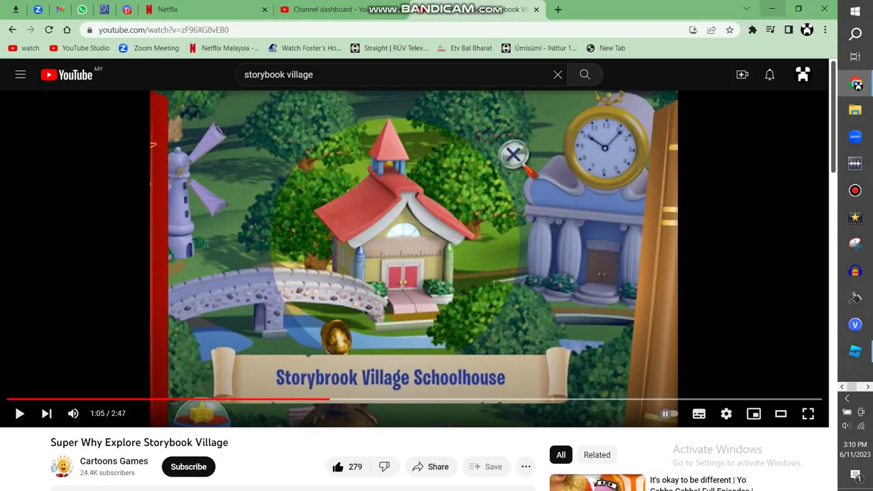
pyautogui.click(856, 83)
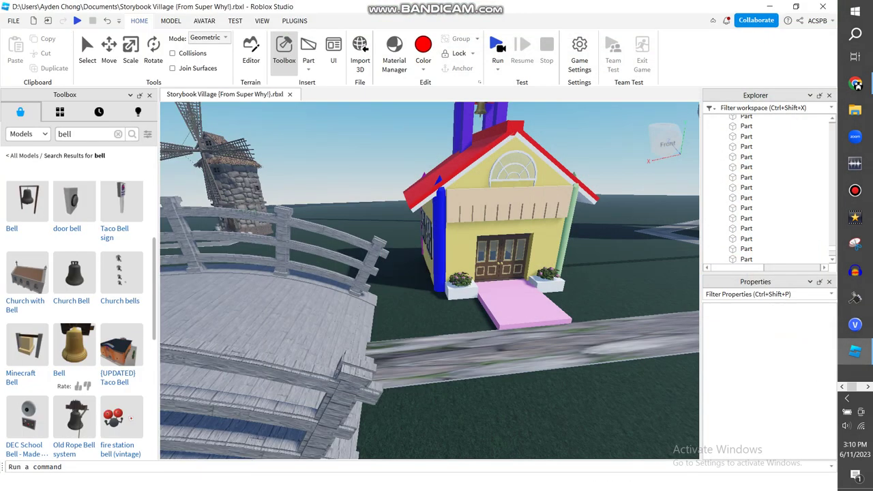
pyautogui.press('w')
pyautogui.press('s')
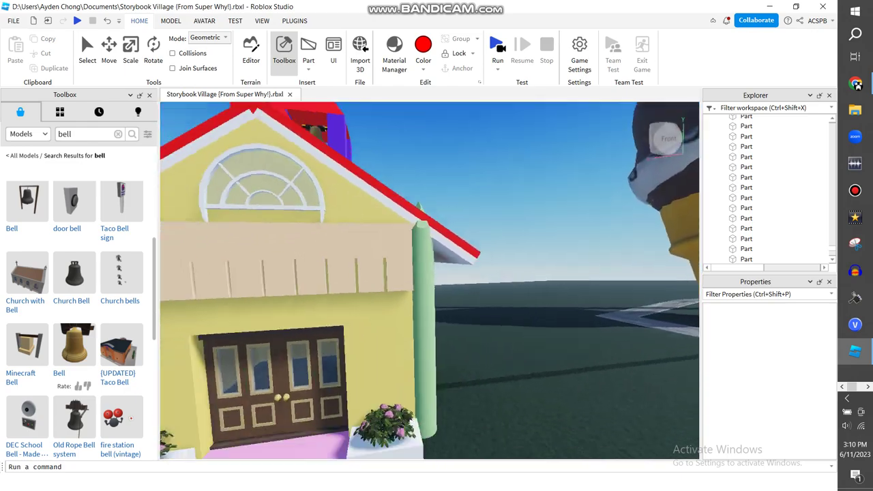
pyautogui.moveTo(430, 273); pyautogui.dragTo(519, 334, button='right')
# Step: Switch to the YouTube reference video in Chrome and move it to the Bank scene at 0:48
pyautogui.hotkey('alt', 'Tab')
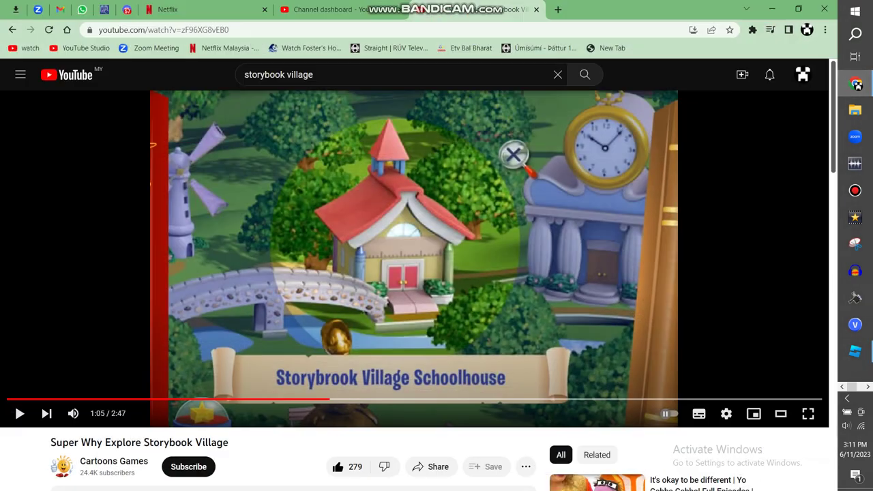
pyautogui.moveTo(198, 400); pyautogui.dragTo(230, 400)
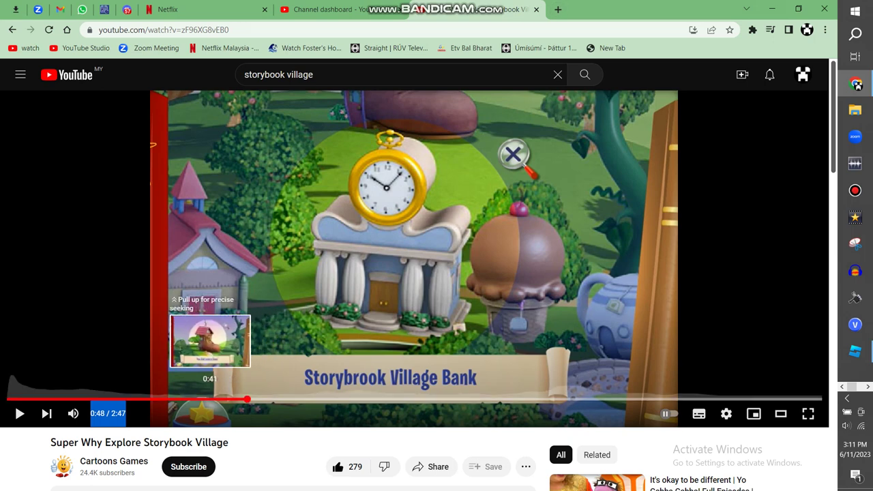
pyautogui.moveTo(210, 398); pyautogui.dragTo(244, 399)
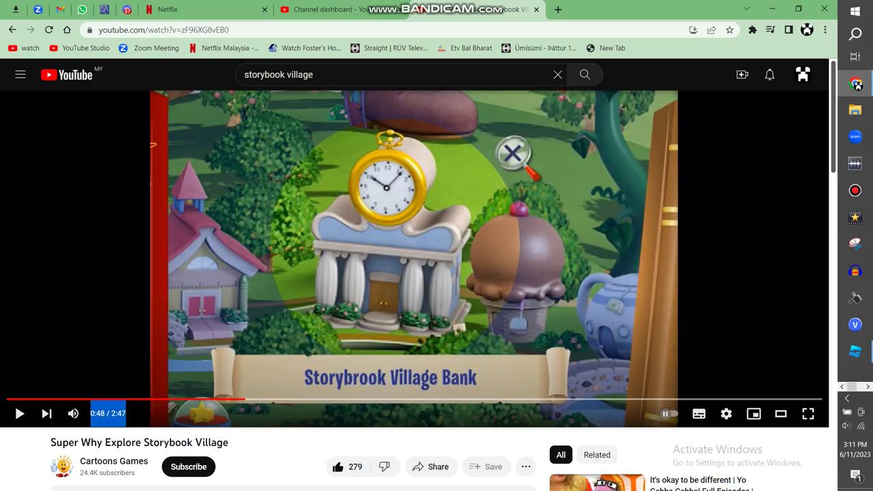
# Step: Switch back to Roblox Studio and search the model library for "bank" to find a building for the empty ground
pyautogui.click(855, 351)
pyautogui.moveTo(429, 280); pyautogui.dragTo(418, 341, button='right')
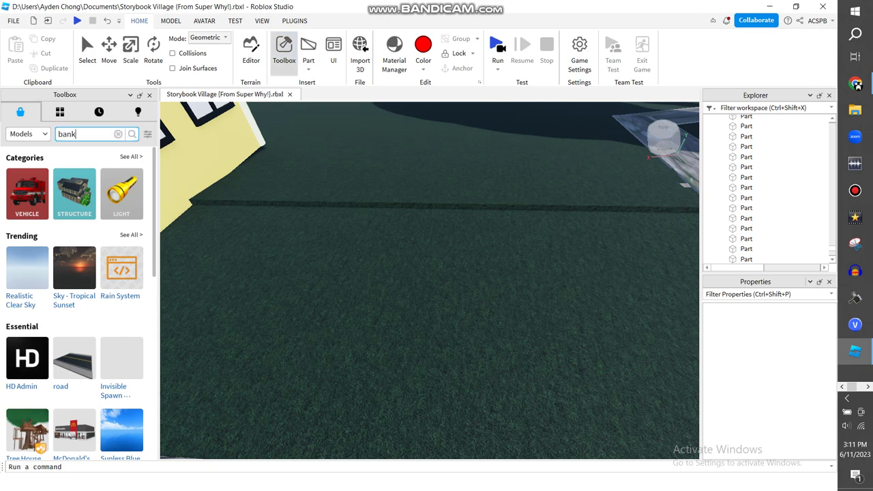
pyautogui.press('Return')
pyautogui.moveTo(417, 341); pyautogui.dragTo(422, 287, button='right')
pyautogui.scroll(5, 430, 279)
pyautogui.scroll(-1, 75, 306)
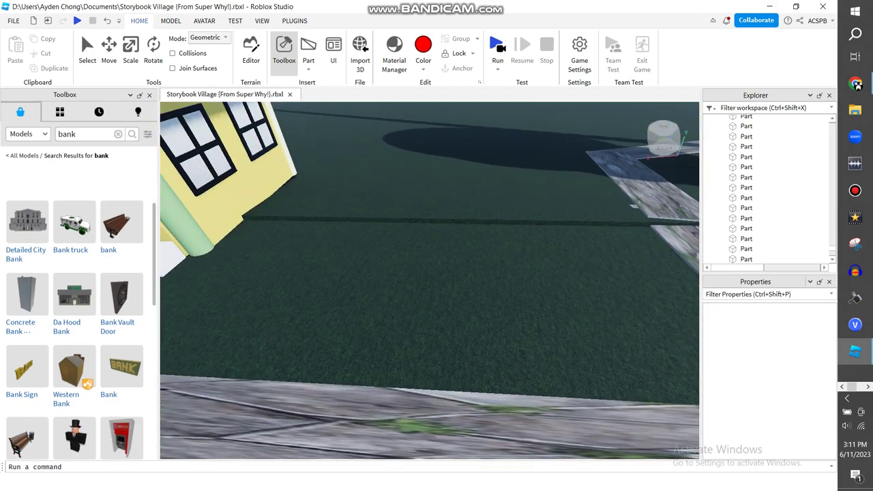
pyautogui.scroll(-4, 79, 320)
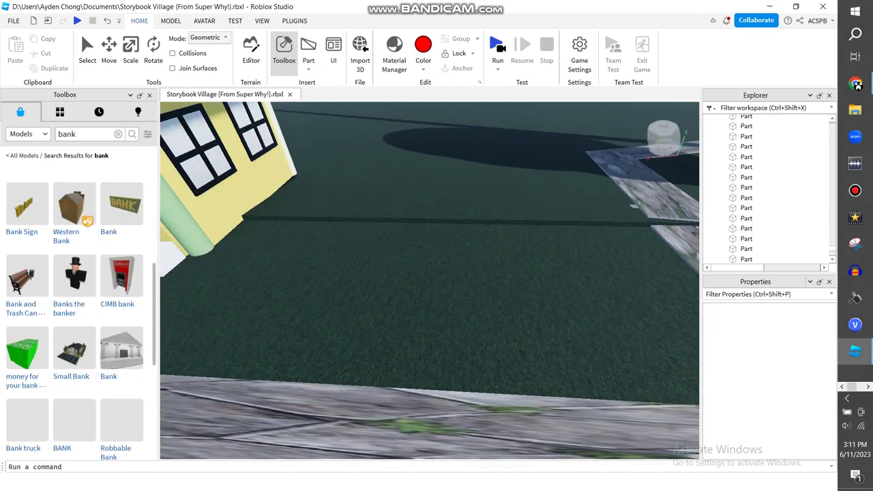
# Step: Try the columned Bank model next to the schoolhouse against the video reference, inspect its interior, and delete it
pyautogui.click(855, 84)
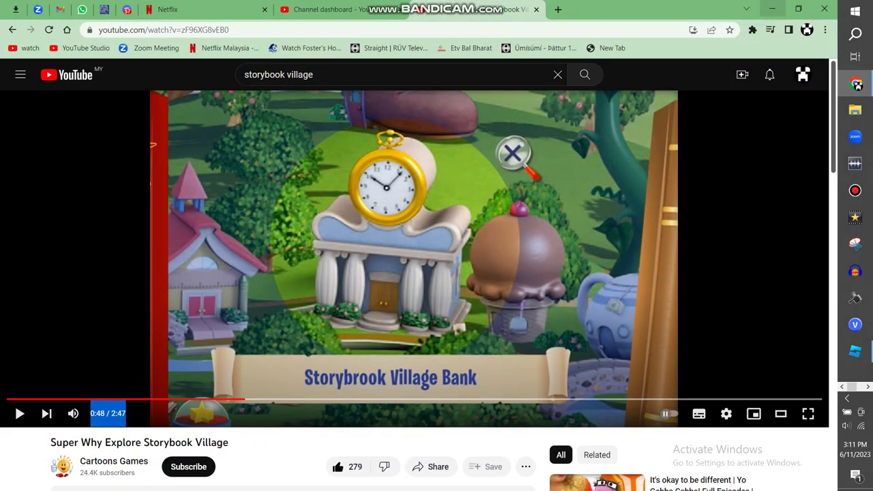
pyautogui.click(771, 9)
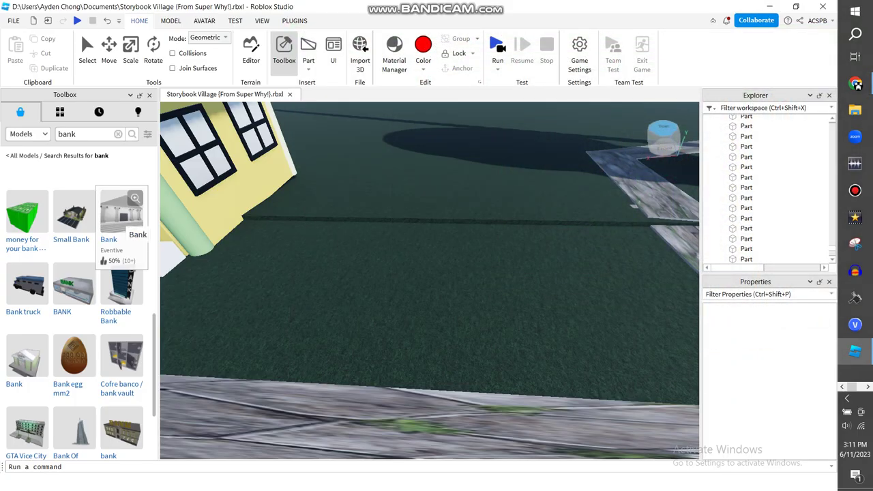
pyautogui.click(121, 214)
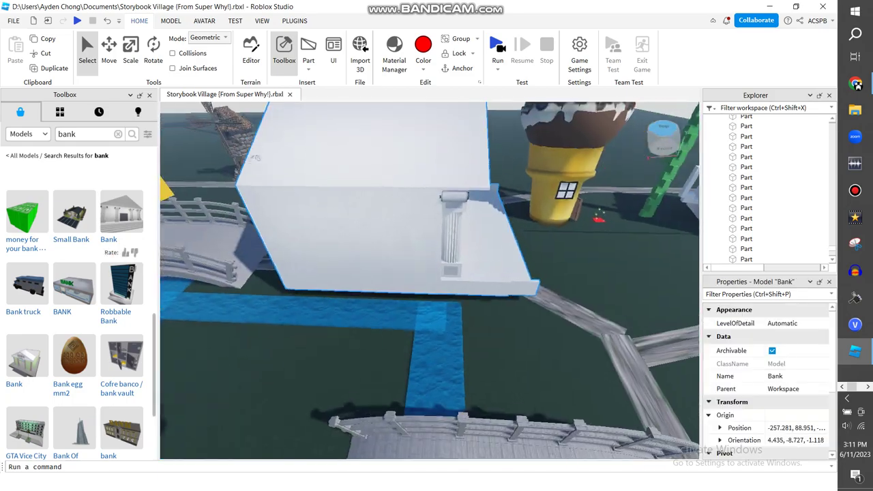
pyautogui.scroll(10, 430, 205)
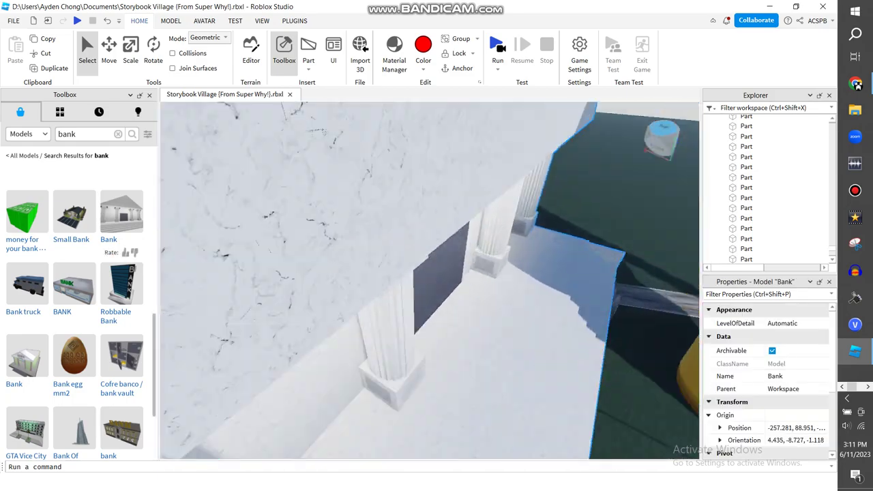
pyautogui.press('a')
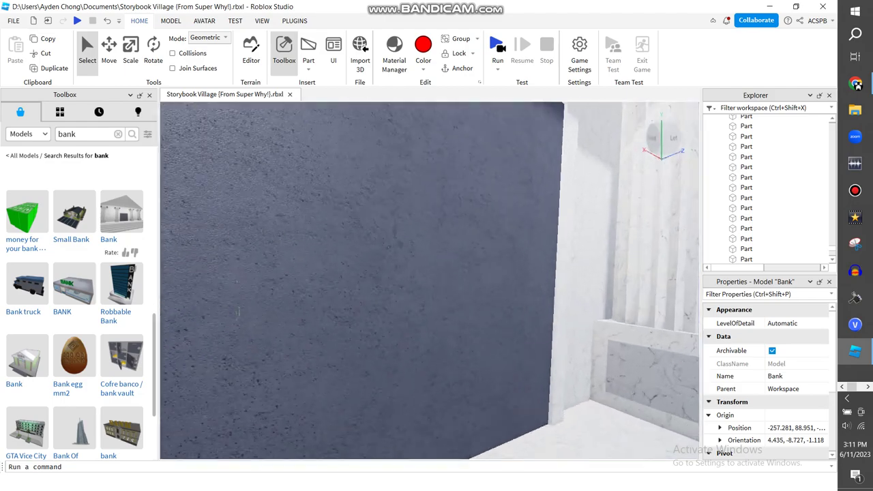
pyautogui.press('s')
pyautogui.rightClick(467, 112)
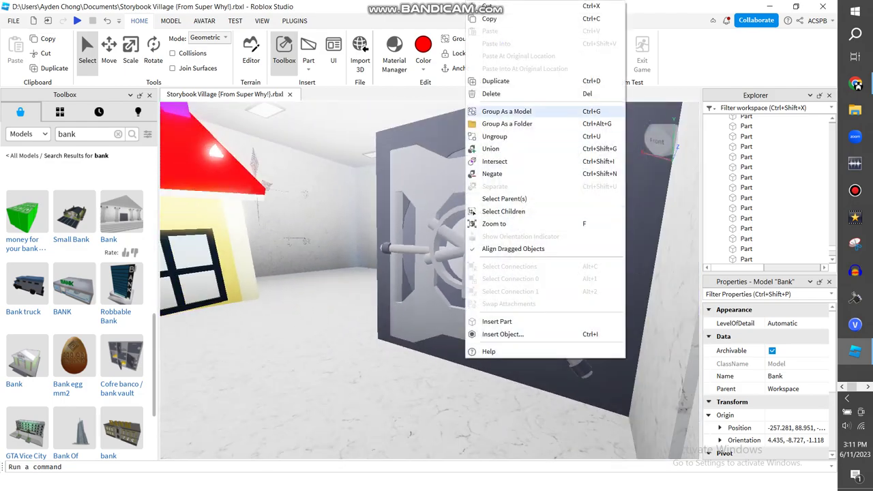
pyautogui.click(491, 93)
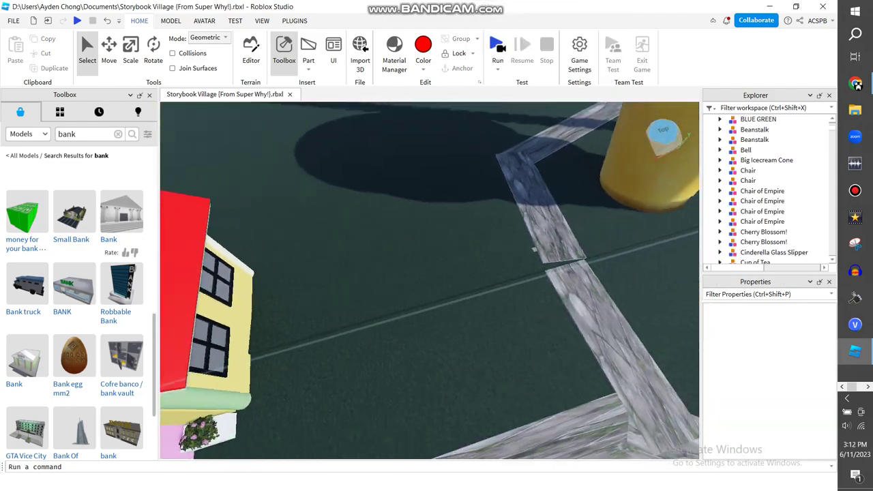
# Step: Insert an anchored block part on the grass beside the schoolhouse and color it Dark stone grey
pyautogui.click(308, 68)
pyautogui.click(322, 81)
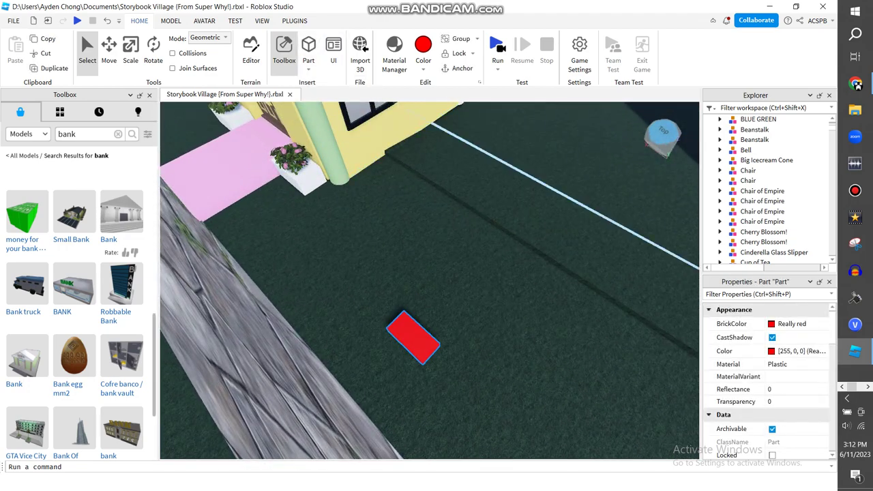
pyautogui.scroll(2, 429, 279)
pyautogui.click(423, 69)
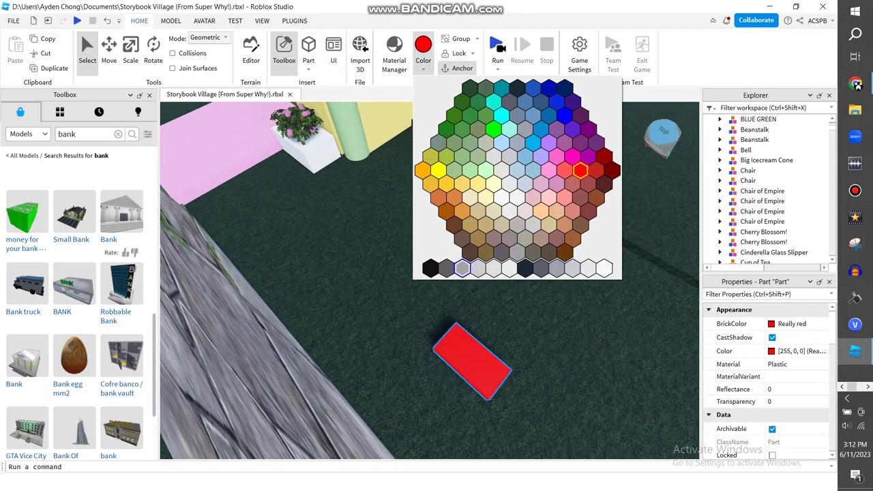
pyautogui.click(446, 268)
# Step: Apply the Granite material to the new block part
pyautogui.click(395, 54)
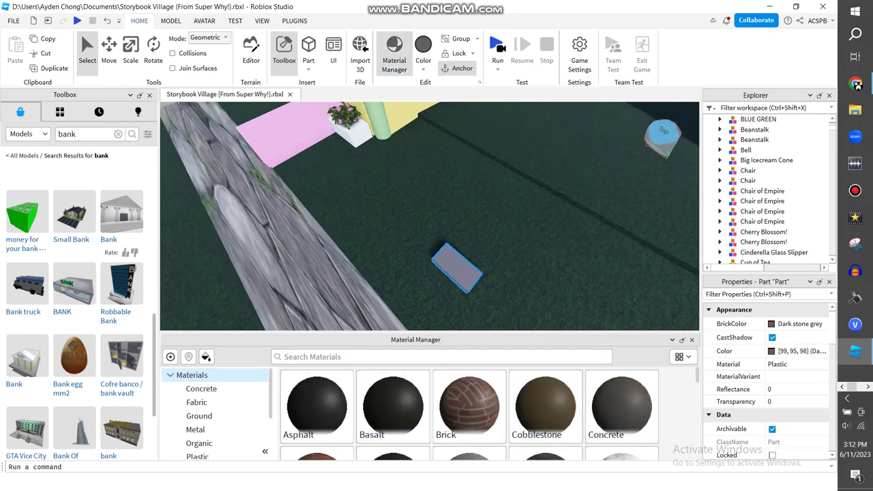
pyautogui.scroll(-5, 471, 409)
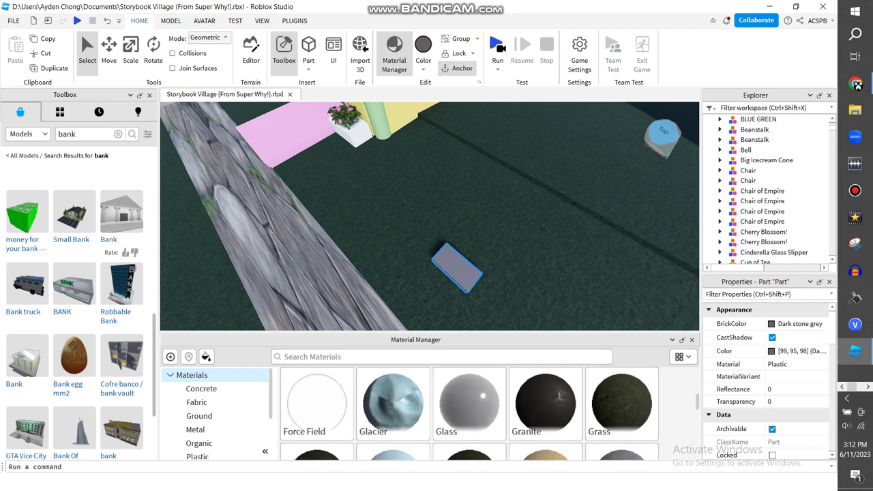
pyautogui.click(545, 403)
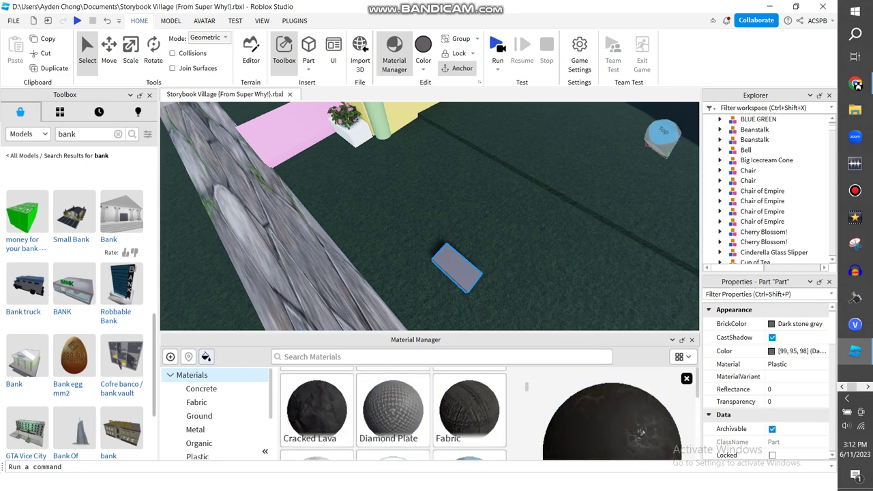
pyautogui.click(686, 378)
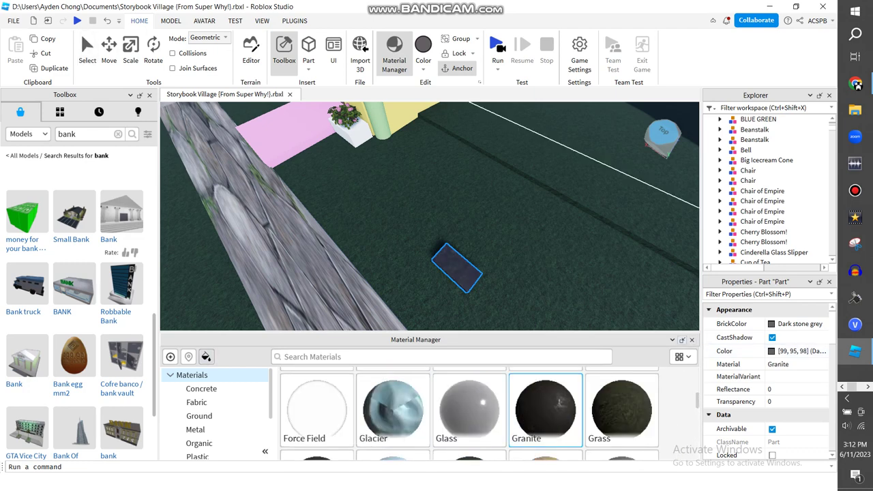
pyautogui.click(692, 339)
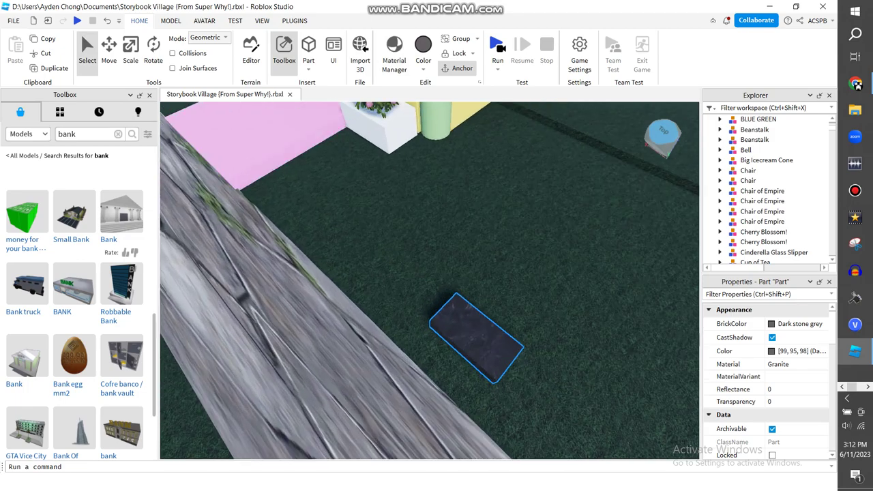
# Step: Scale the granite block into a wide, thin slab on the grass beside the schoolhouse, checking it against the bank in the reference video
pyautogui.hotkey('ctrl', '3')
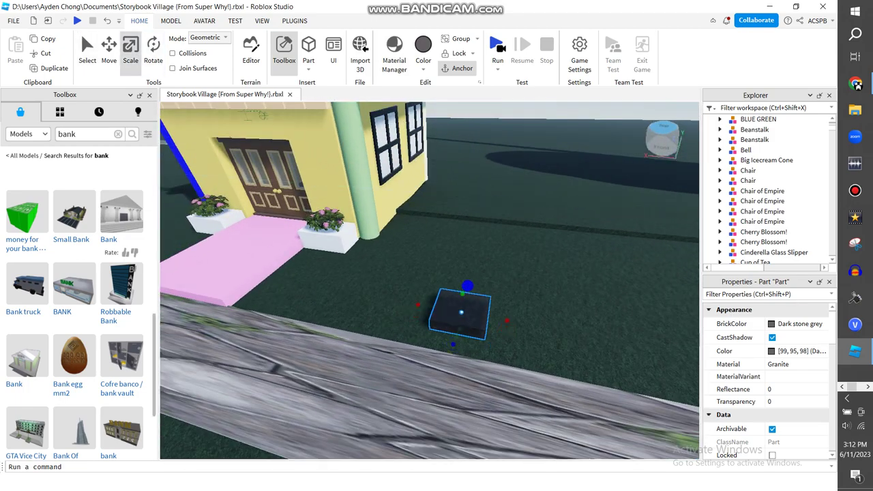
pyautogui.moveTo(453, 345); pyautogui.dragTo(450, 384)
pyautogui.moveTo(506, 329); pyautogui.dragTo(567, 269)
pyautogui.press('a')
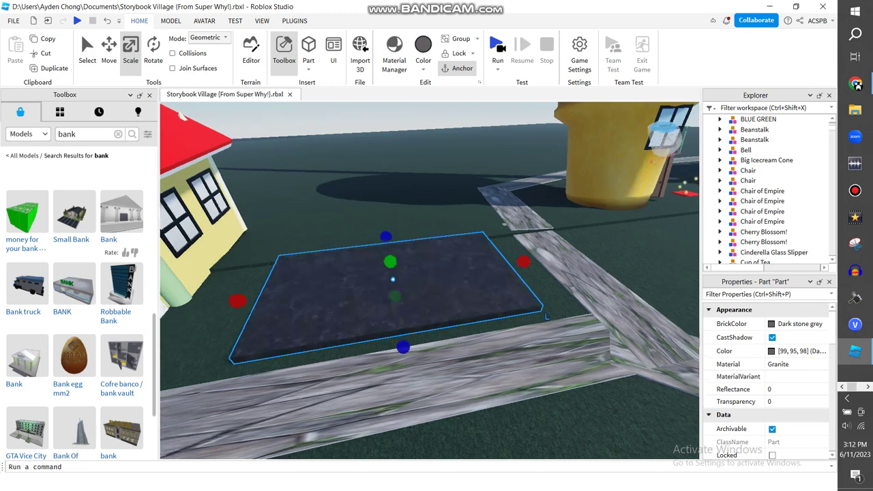
pyautogui.hotkey('ctrl', 'z')
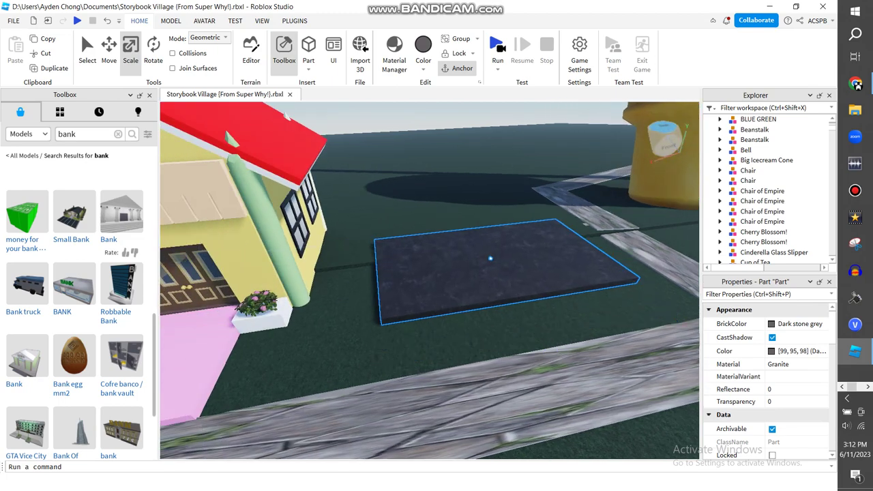
pyautogui.click(855, 84)
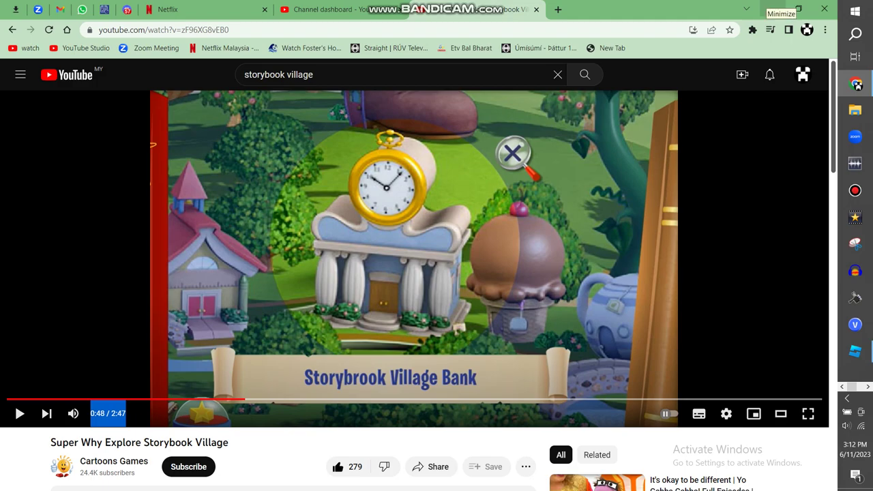
pyautogui.click(776, 8)
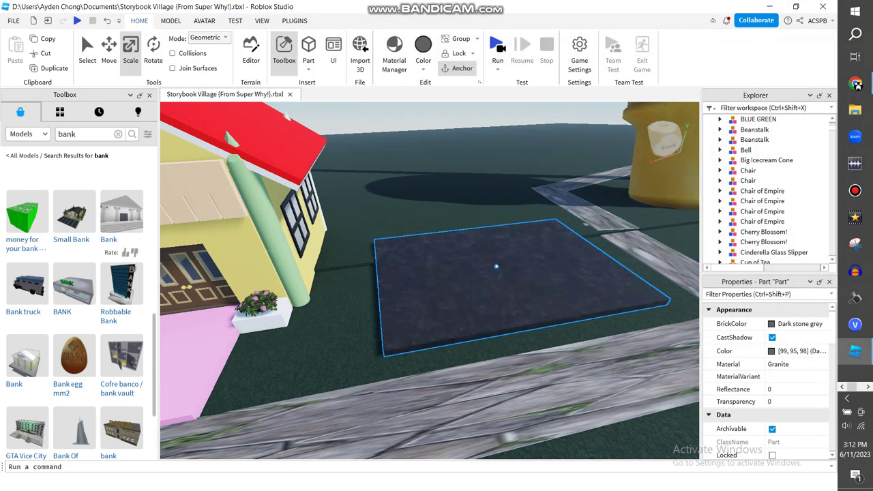
# Step: Recolor the slab Medium stone grey and apply the Cobblestone material to it
pyautogui.click(423, 54)
pyautogui.click(446, 268)
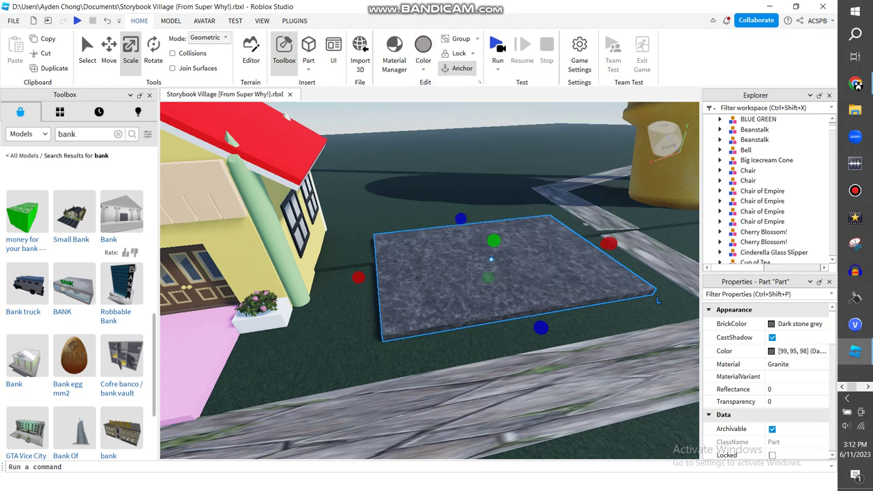
pyautogui.click(394, 54)
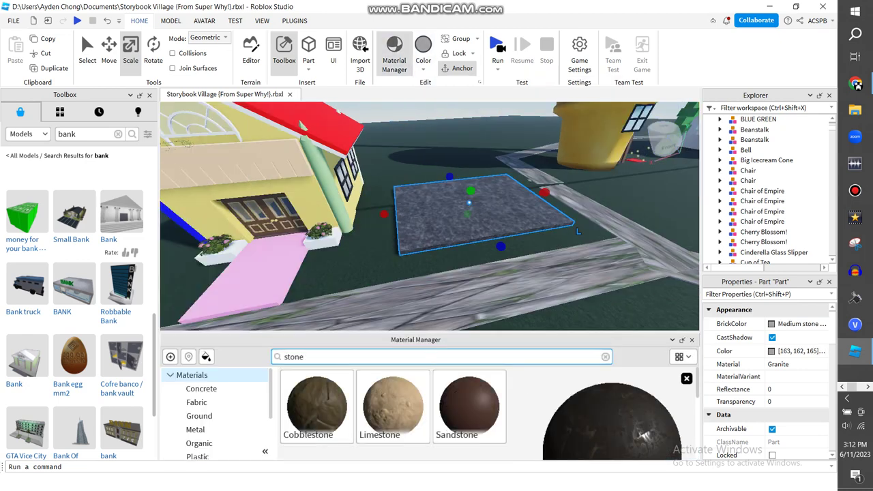
pyautogui.click(316, 406)
pyautogui.click(206, 356)
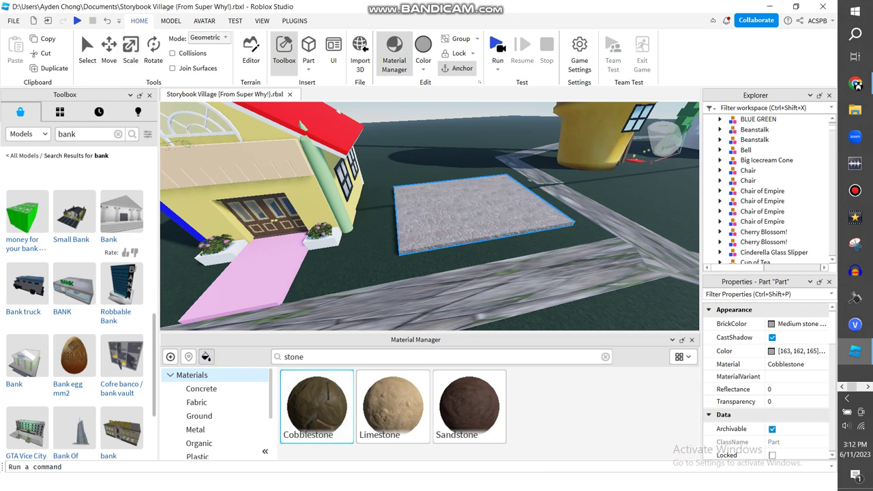
# Step: Extend the cobblestone slab slightly toward the schoolhouse and compare it with the bank in the reference video
pyautogui.hotkey('ctrl', '4')
pyautogui.press('f')
pyautogui.hotkey('ctrl', '2')
pyautogui.hotkey('ctrl', '4')
pyautogui.moveTo(358, 277); pyautogui.dragTo(350, 278)
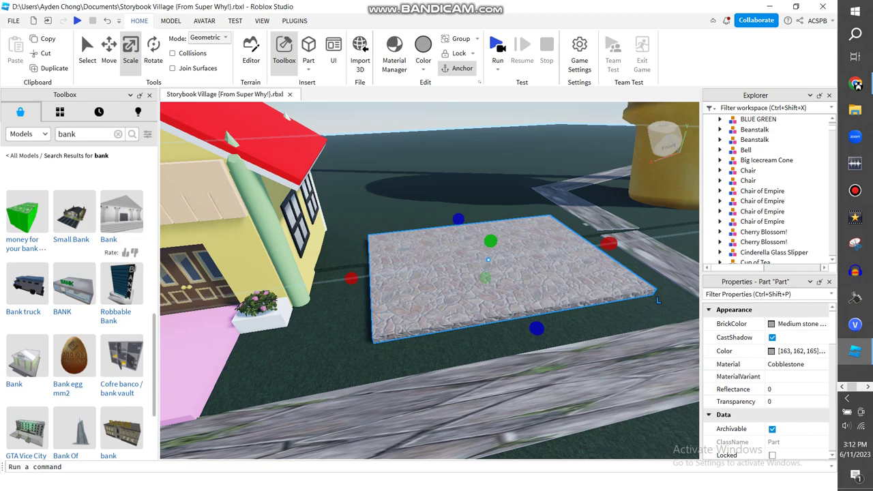
pyautogui.moveTo(350, 278); pyautogui.dragTo(351, 279, button='right')
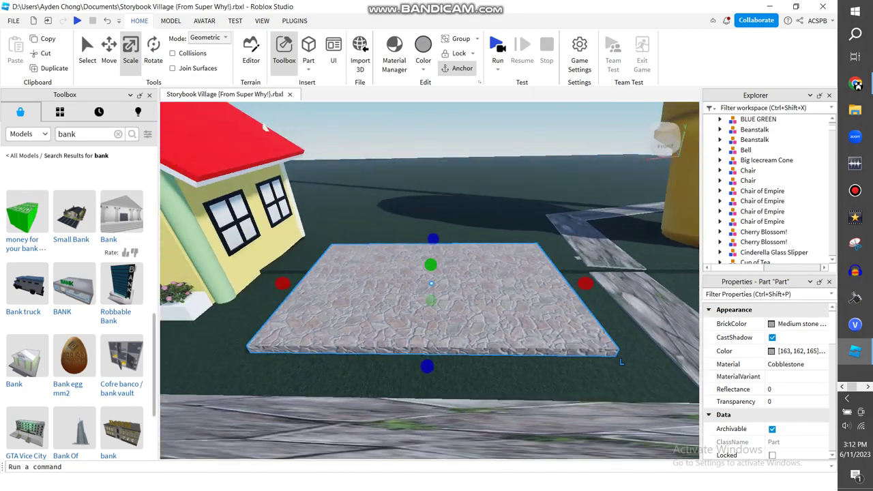
pyautogui.hotkey('alt', 'Tab')
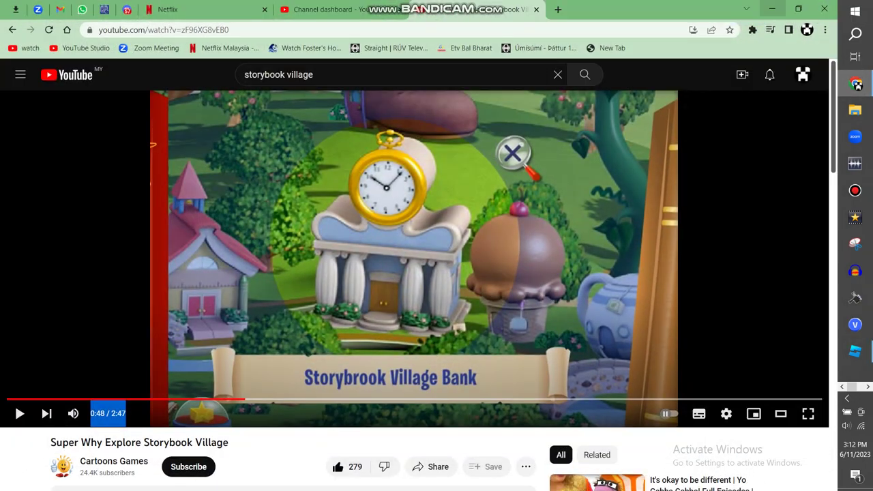
pyautogui.click(777, 8)
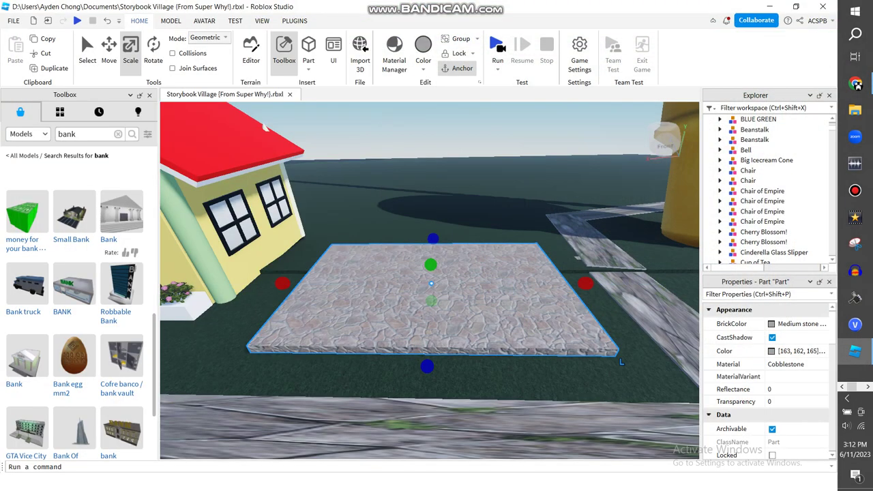
# Step: Duplicate both schoolhouse doors and place the copies side by side on the cobblestone slab
pyautogui.scroll(10, 464, 286)
pyautogui.click(455, 333)
pyautogui.hotkey('ctrl', '4')
pyautogui.click(503, 348)
pyautogui.hotkey('ctrl', '2')
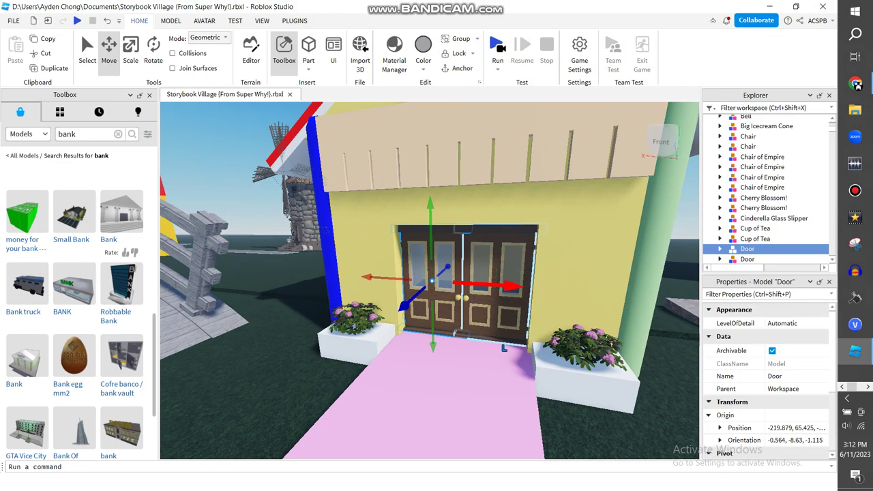
pyautogui.scroll(-5, 503, 347)
pyautogui.moveTo(503, 348); pyautogui.dragTo(576, 334)
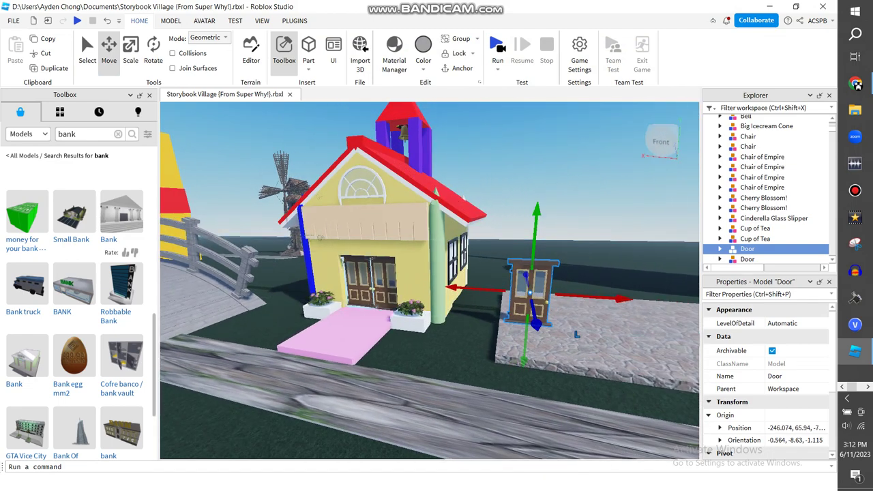
pyautogui.click(368, 283)
pyautogui.hotkey('ctrl', 'd')
pyautogui.moveTo(372, 286); pyautogui.dragTo(566, 295)
pyautogui.scroll(2, 634, 353)
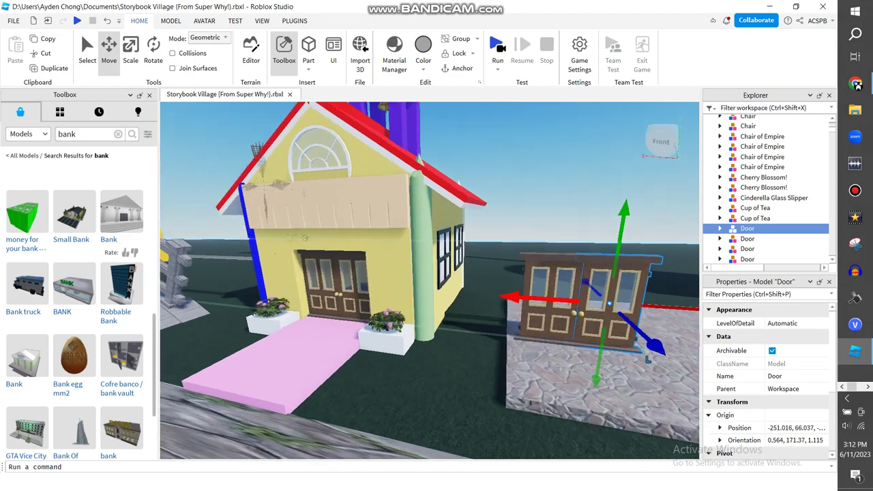
# Step: Raise the two copied doors together into the air above the slab and scale them down slightly
pyautogui.scroll(-5, 634, 353)
pyautogui.moveTo(502, 268); pyautogui.dragTo(424, 337)
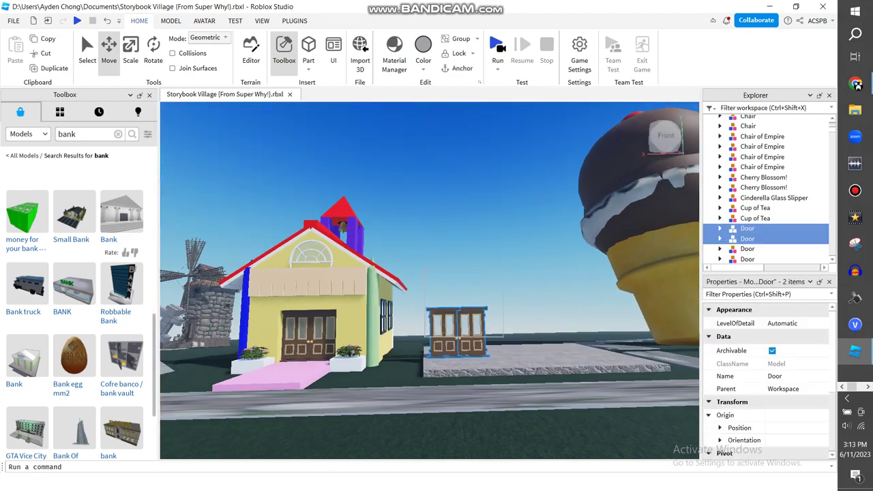
pyautogui.moveTo(456, 273); pyautogui.dragTo(514, 109)
pyautogui.scroll(-5, 430, 280)
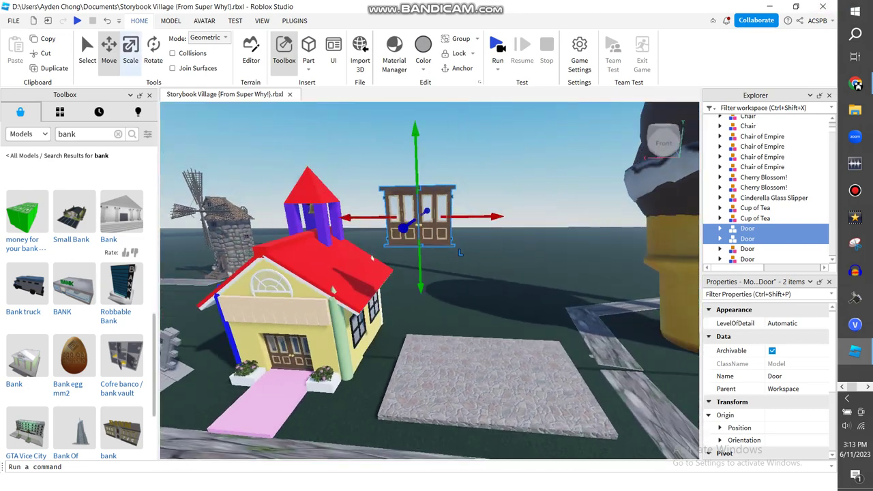
pyautogui.hotkey('ctrl', '3')
pyautogui.moveTo(416, 165); pyautogui.dragTo(417, 172)
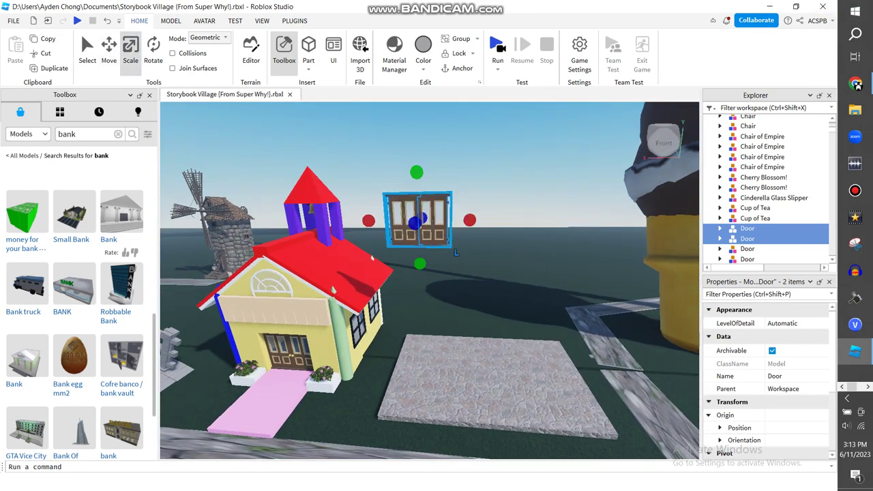
pyautogui.hotkey('ctrl', '2')
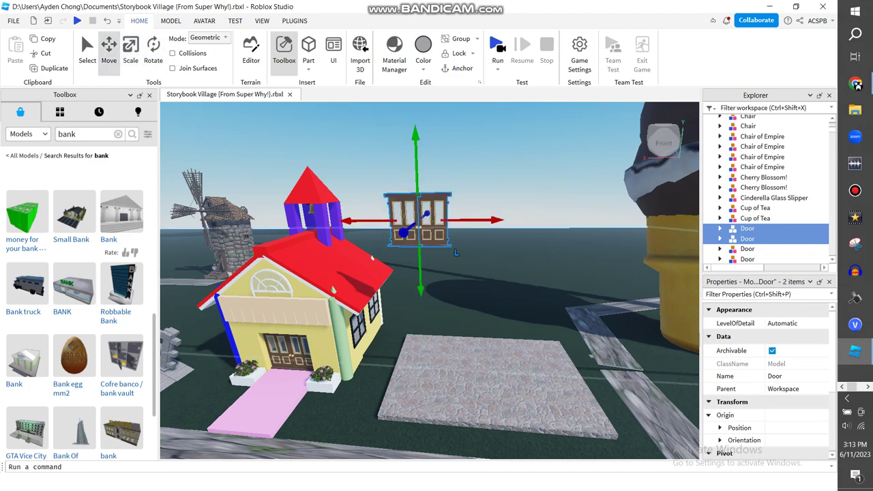
pyautogui.moveTo(416, 161); pyautogui.dragTo(416, 140)
pyautogui.click(416, 140)
# Step: Duplicate the cobblestone slab and shrink the copy into a small raised block at the front corner nearest the schoolhouse
pyautogui.click(498, 385)
pyautogui.press('f')
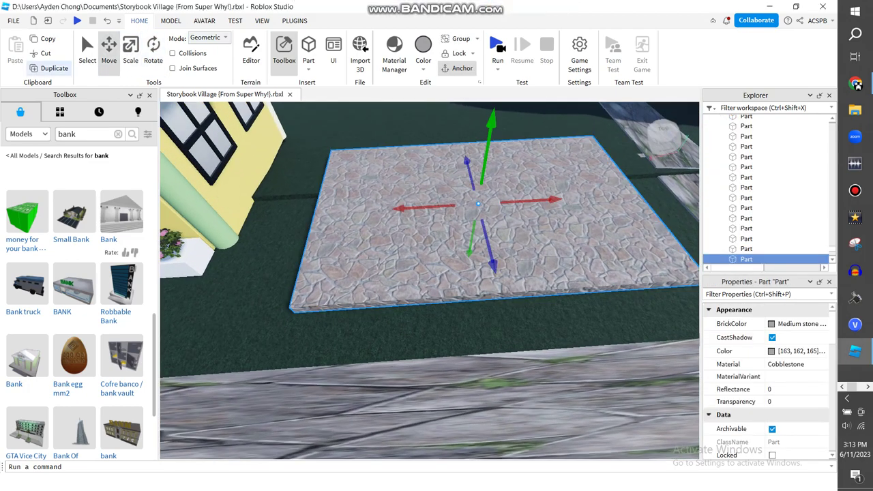
pyautogui.click(130, 51)
pyautogui.moveTo(604, 192); pyautogui.dragTo(360, 293)
pyautogui.hotkey('alt', 'Tab')
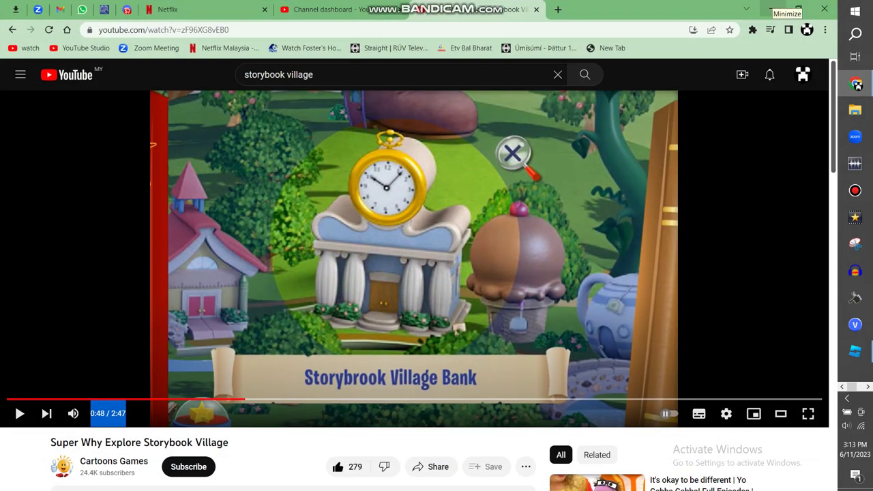
pyautogui.click(771, 9)
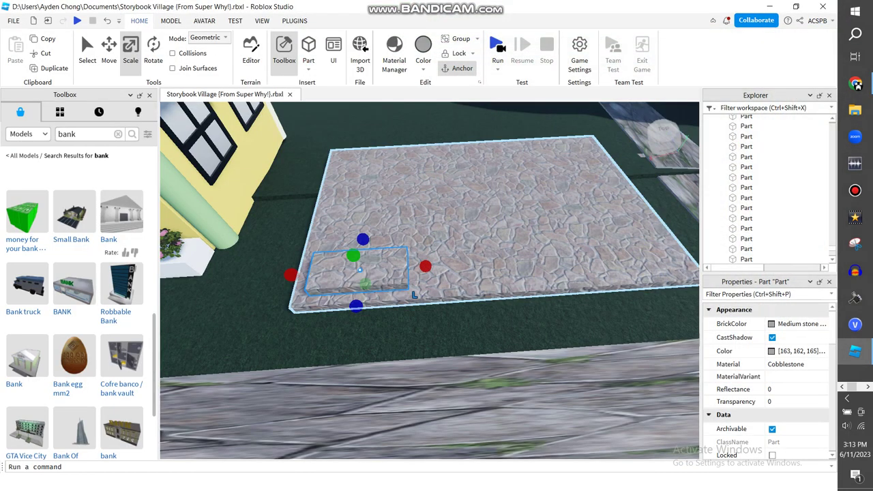
pyautogui.moveTo(425, 266); pyautogui.dragTo(392, 268)
pyautogui.moveTo(343, 240); pyautogui.dragTo(341, 249)
pyautogui.scroll(2, 341, 273)
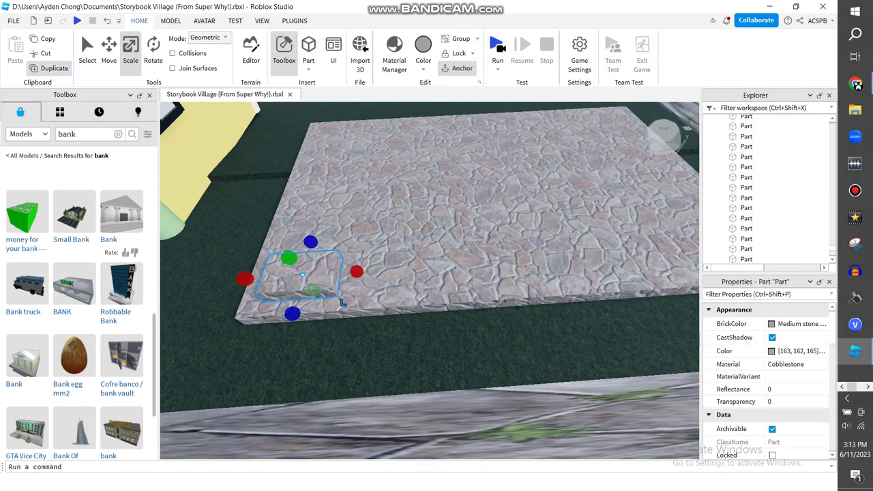
# Step: Duplicate the small block beside itself, and copy the resulting pair to the slab's opposite front corner
pyautogui.moveTo(300, 278); pyautogui.dragTo(396, 271)
pyautogui.moveTo(430, 286)
pyautogui.mouseDown(button='right')
pyautogui.moveTo(429, 239)
pyautogui.moveTo(429, 300)
pyautogui.mouseUp(button='right')
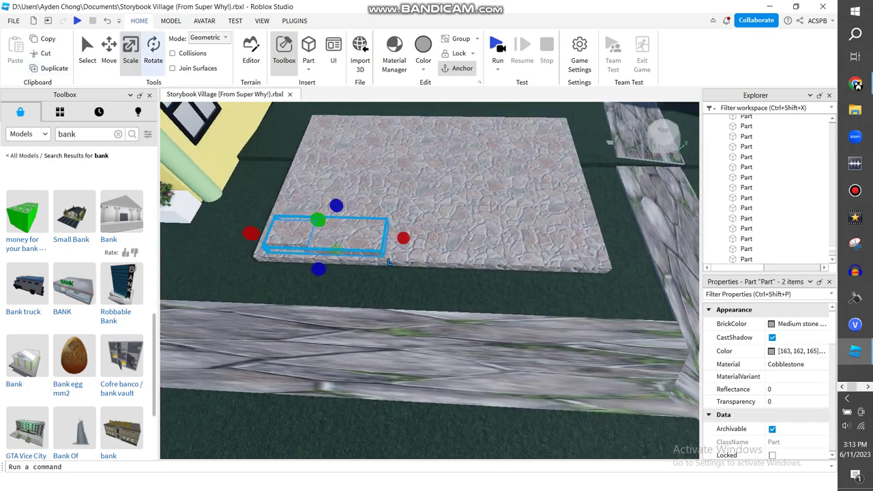
pyautogui.hotkey('ctrl', '4')
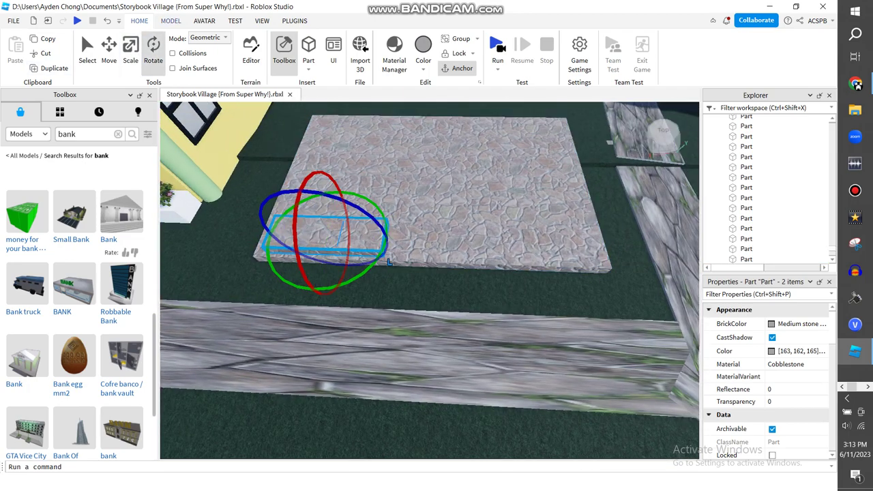
pyautogui.hotkey('ctrl', '2')
pyautogui.press('d')
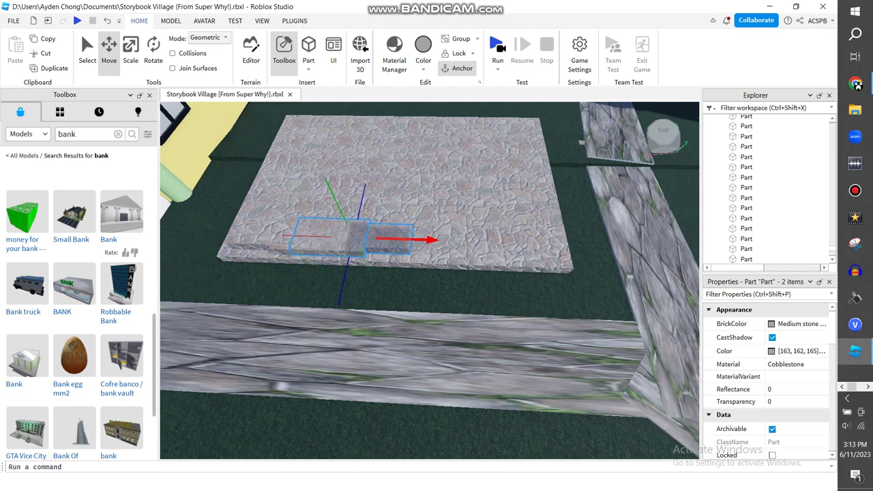
pyautogui.press('s')
pyautogui.press('a')
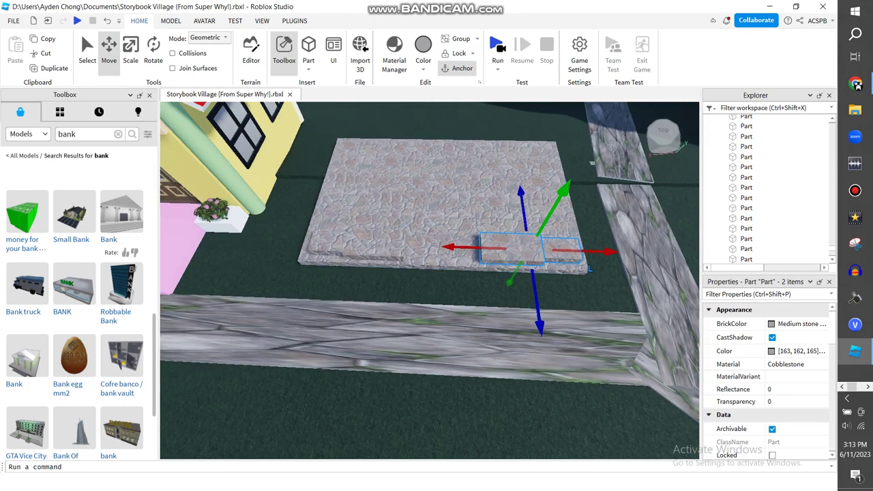
pyautogui.press('super+e')
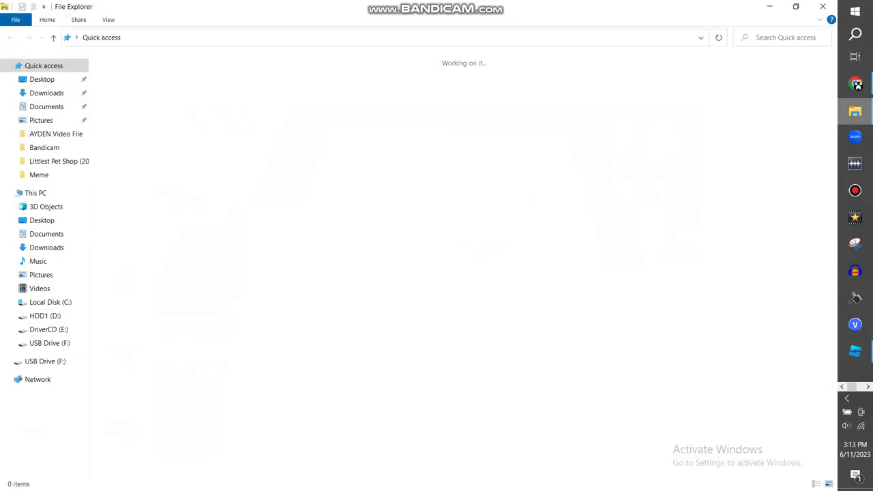
pyautogui.hotkey('alt', 'F4')
pyautogui.hotkey('alt', 'F4')
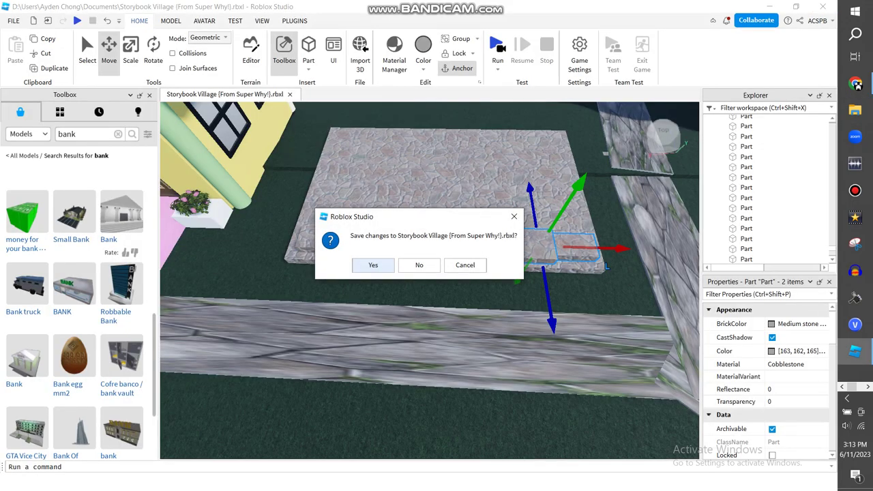
pyautogui.press('Escape')
pyautogui.hotkey('alt', 'Tab')
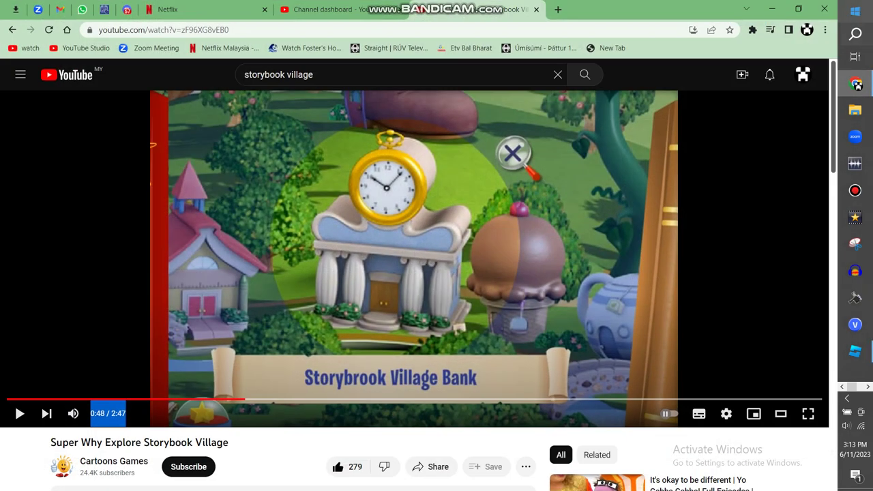
pyautogui.hotkey('alt', 'Tab')
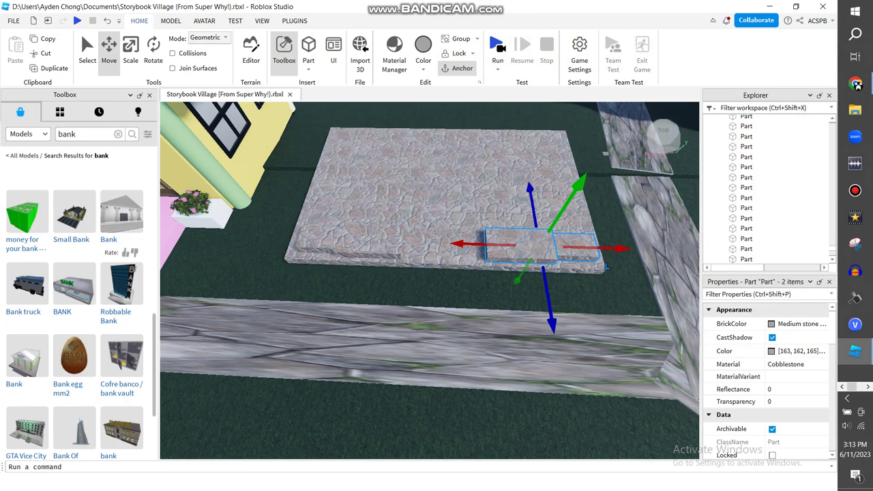
# Step: Duplicate one of the small cobblestone blocks and move the copy into the gap at the middle of the slab's front edge
pyautogui.scroll(-5, 430, 279)
pyautogui.scroll(3, 430, 280)
pyautogui.click(341, 352)
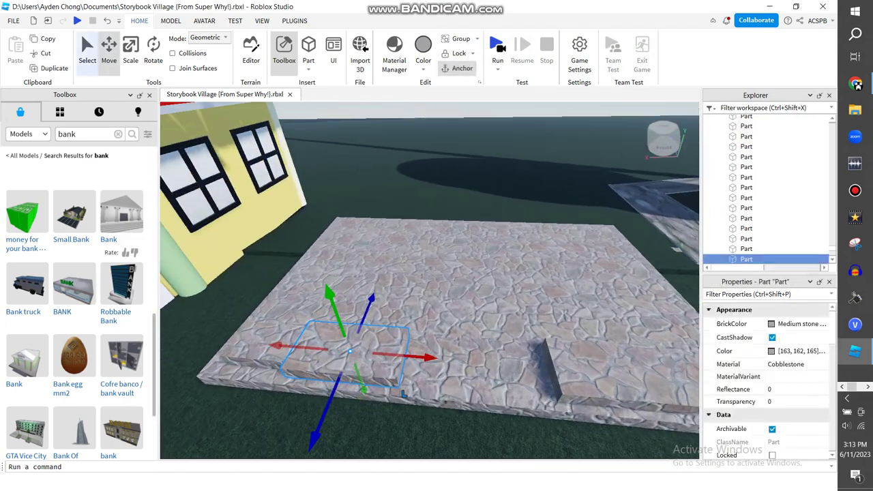
pyautogui.hotkey('ctrl', '2')
pyautogui.moveTo(426, 356); pyautogui.dragTo(553, 367)
pyautogui.press('d')
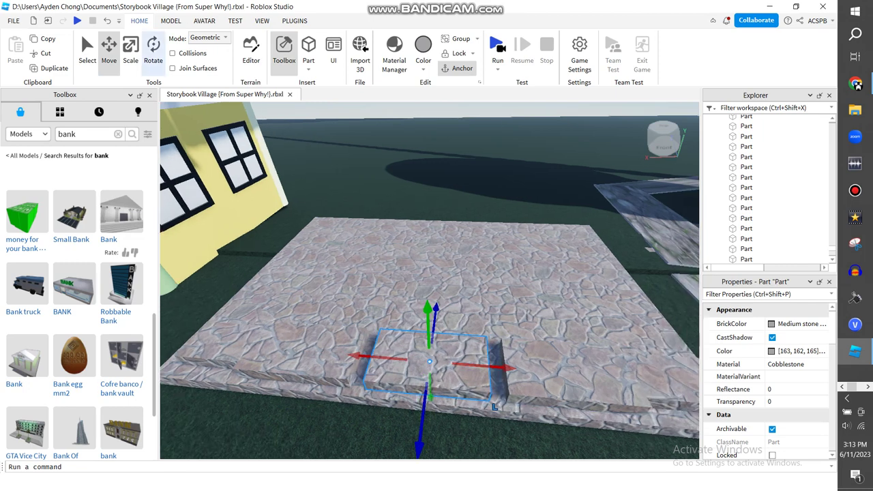
# Step: Scale the middle block in width and depth to close the gap between the two corner block pairs
pyautogui.hotkey('ctrl', '3')
pyautogui.moveTo(355, 355); pyautogui.dragTo(341, 354)
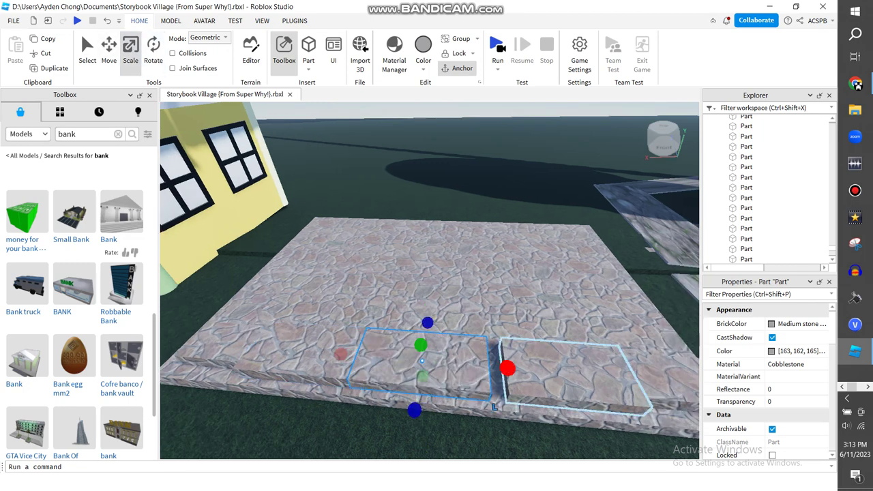
pyautogui.moveTo(507, 369); pyautogui.dragTo(522, 362)
pyautogui.moveTo(428, 322); pyautogui.dragTo(435, 313)
pyautogui.press('w')
pyautogui.press('s')
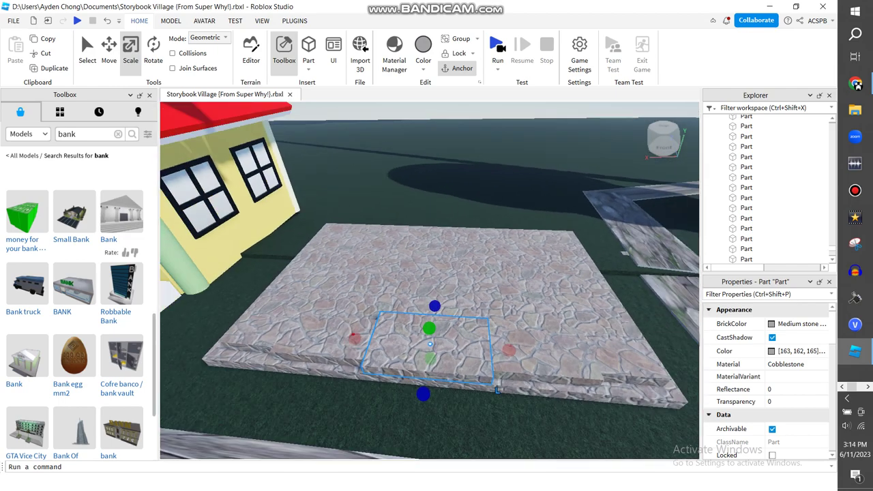
# Step: Compare the cobblestone base and its middle front block with the bank's entrance in the reference video
pyautogui.press('w')
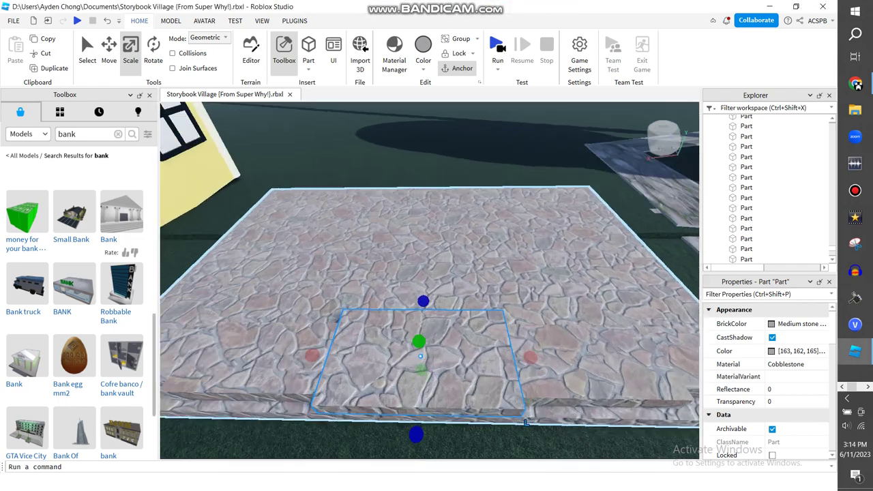
pyautogui.press('s')
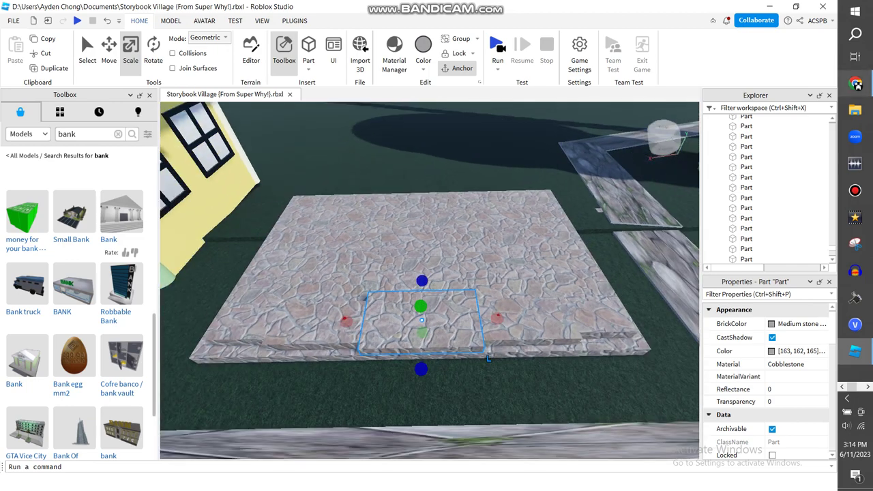
pyautogui.click(855, 84)
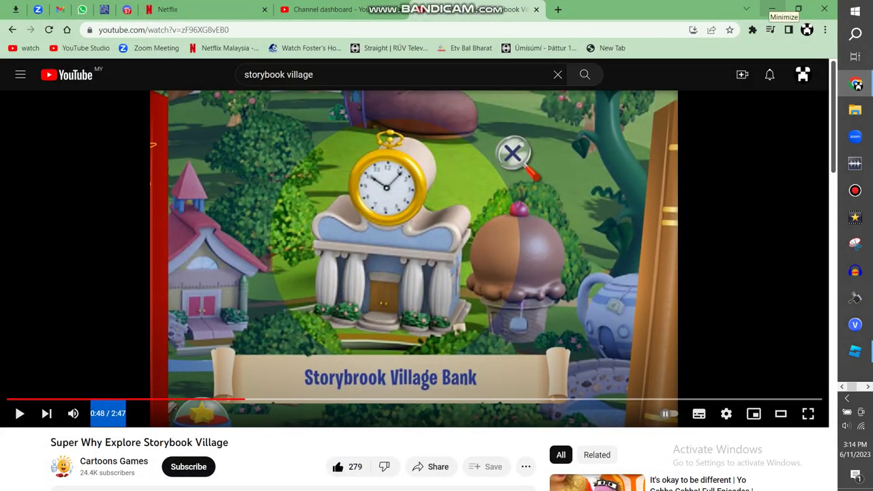
pyautogui.click(771, 9)
pyautogui.press('w')
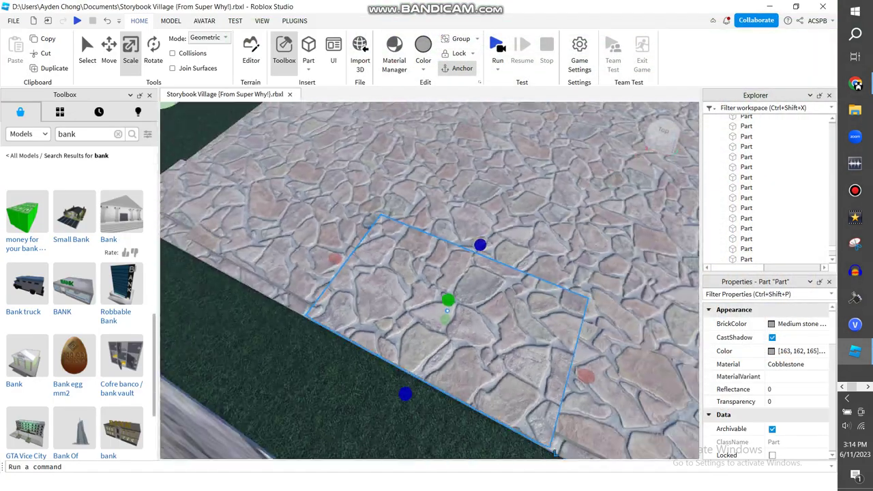
pyautogui.press('s')
pyautogui.click(855, 84)
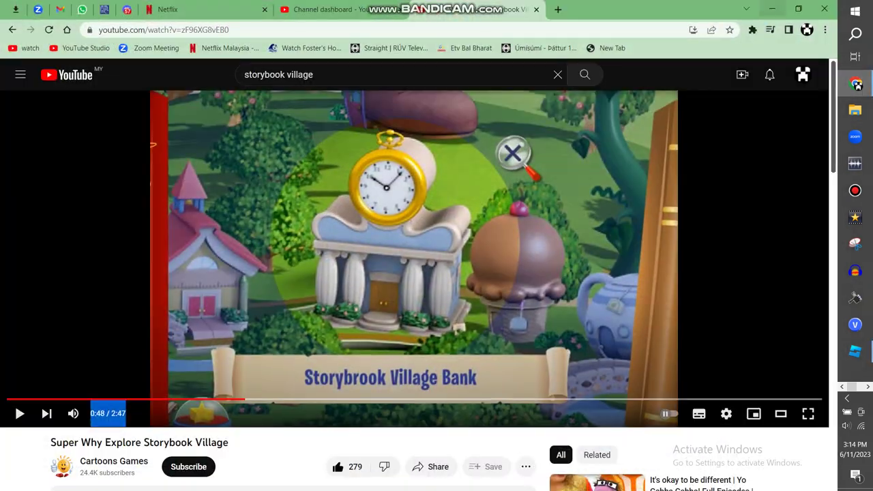
pyautogui.click(771, 9)
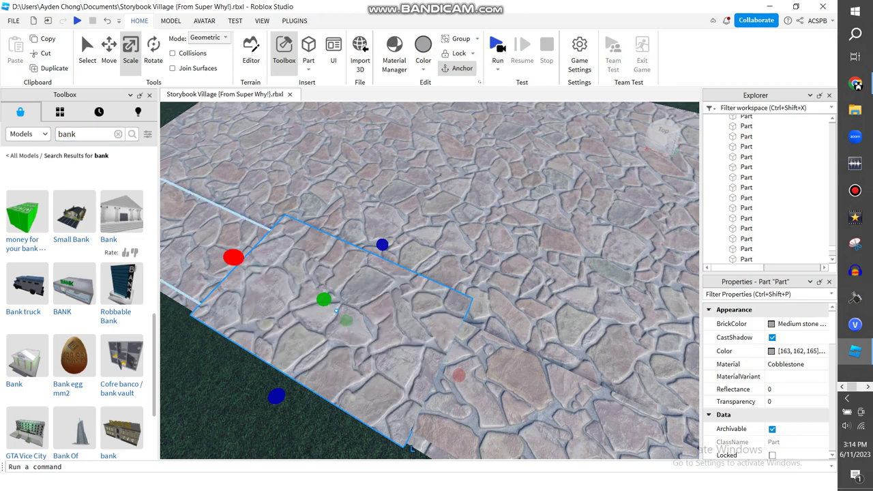
# Step: Narrow the raised cobblestone block at the middle of the slab's front edge slightly from both sides to form the bank's entrance step
pyautogui.press('s')
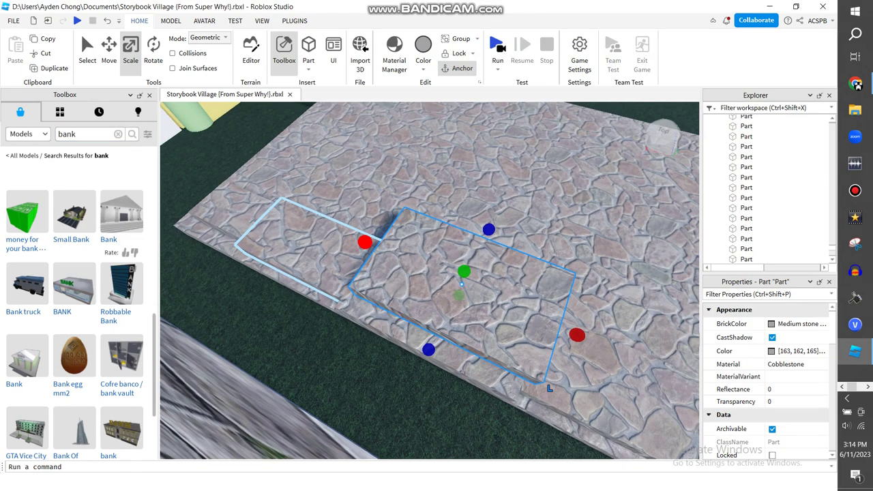
pyautogui.moveTo(577, 335); pyautogui.dragTo(554, 325)
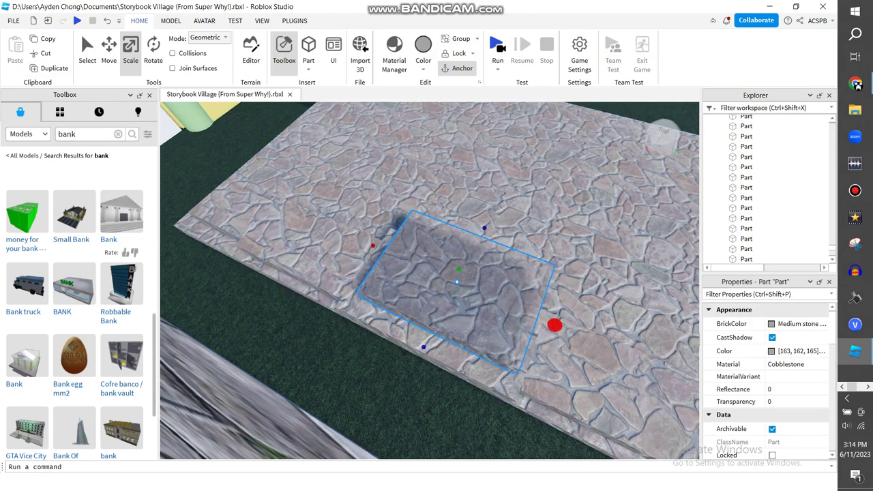
pyautogui.press('s')
pyautogui.moveTo(474, 236); pyautogui.dragTo(465, 253)
pyautogui.moveTo(465, 253); pyautogui.dragTo(409, 170, button='right')
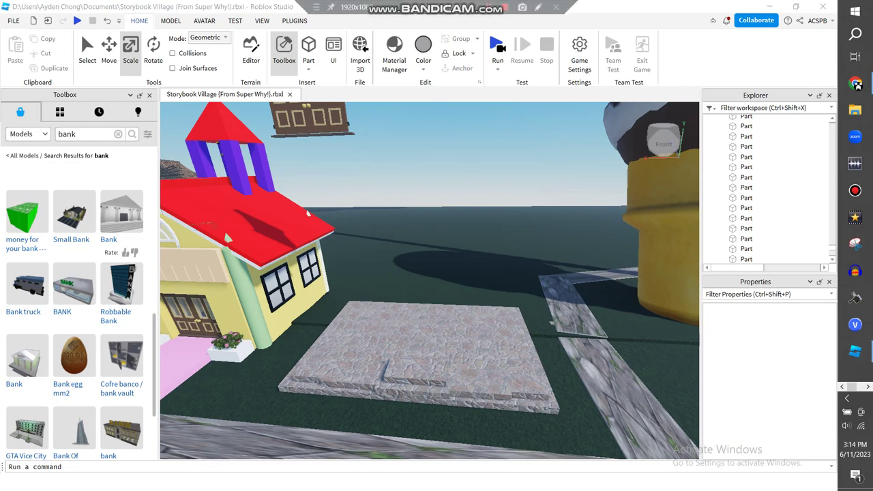